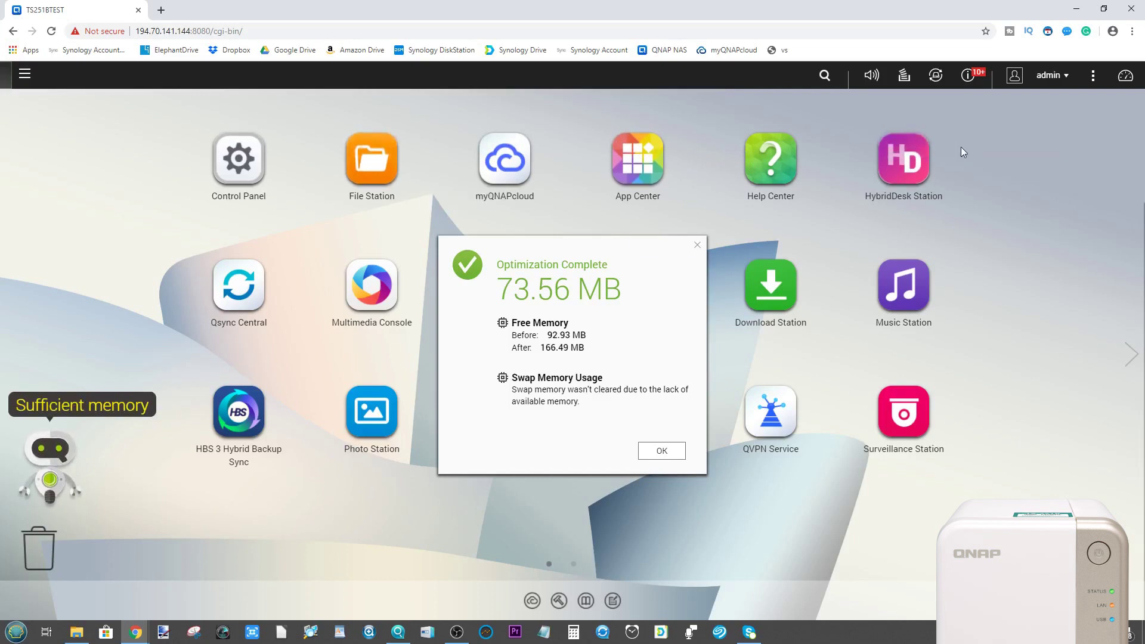
- Dismiss the memory optimization report and view the installed apps in App Center
left_click(701, 244)
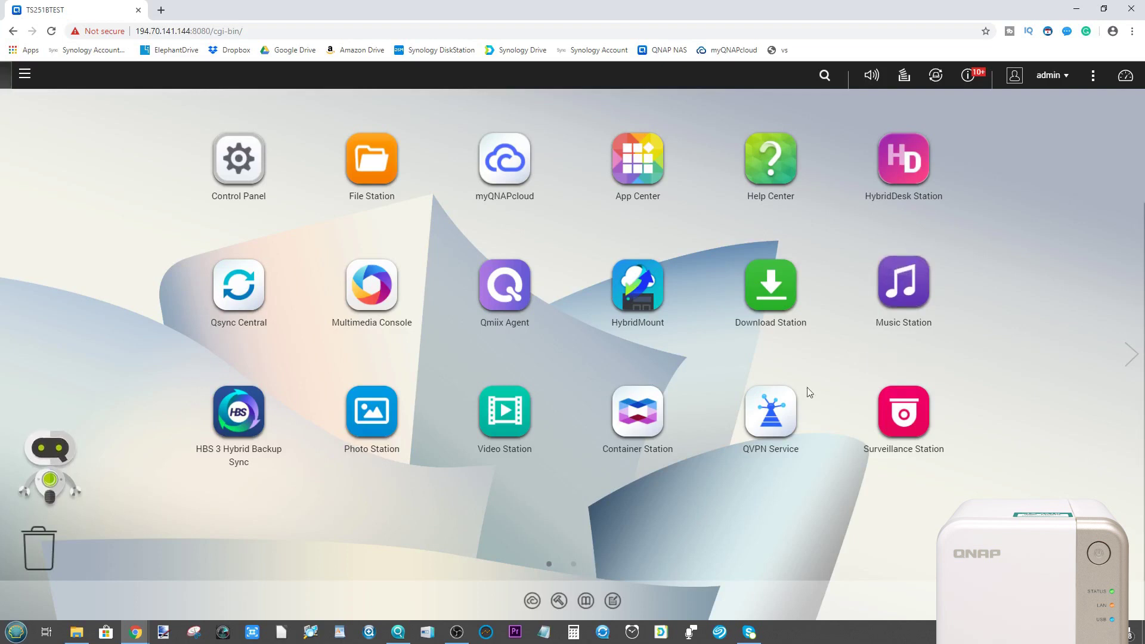
left_click(624, 163)
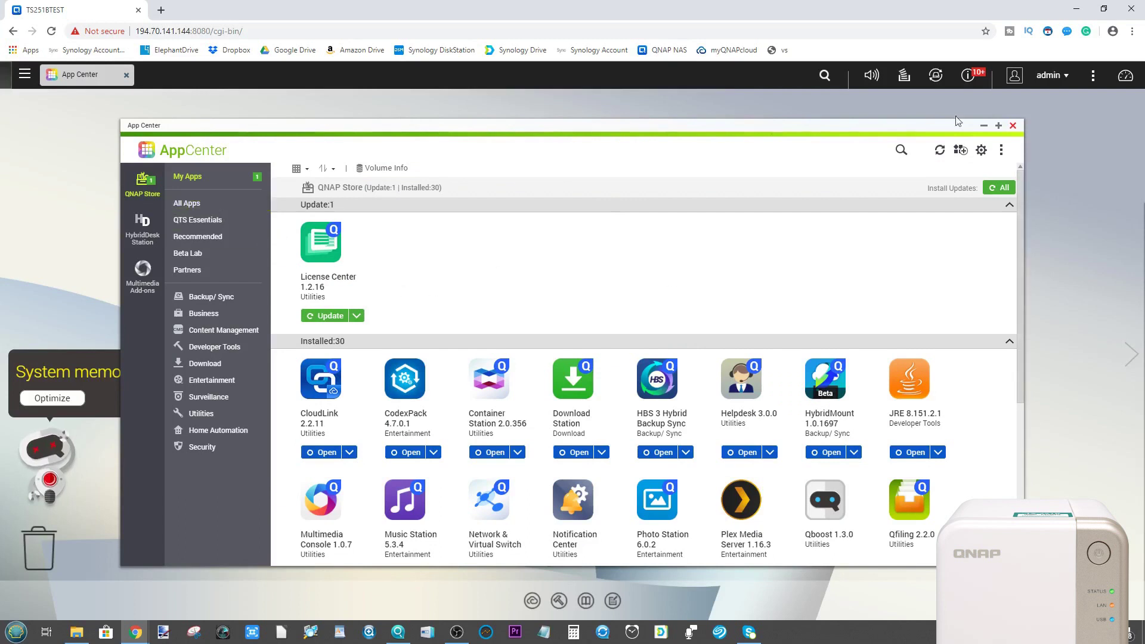
left_click(1013, 127)
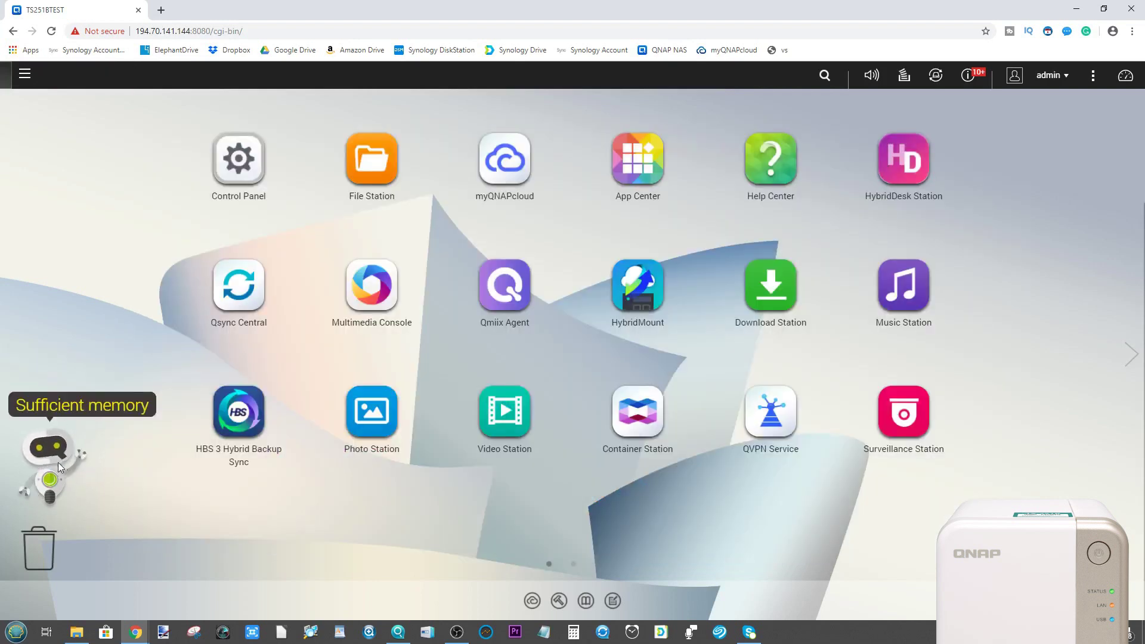
- Check the NAS system dashboard and look through all recent event notifications
left_click(1125, 75)
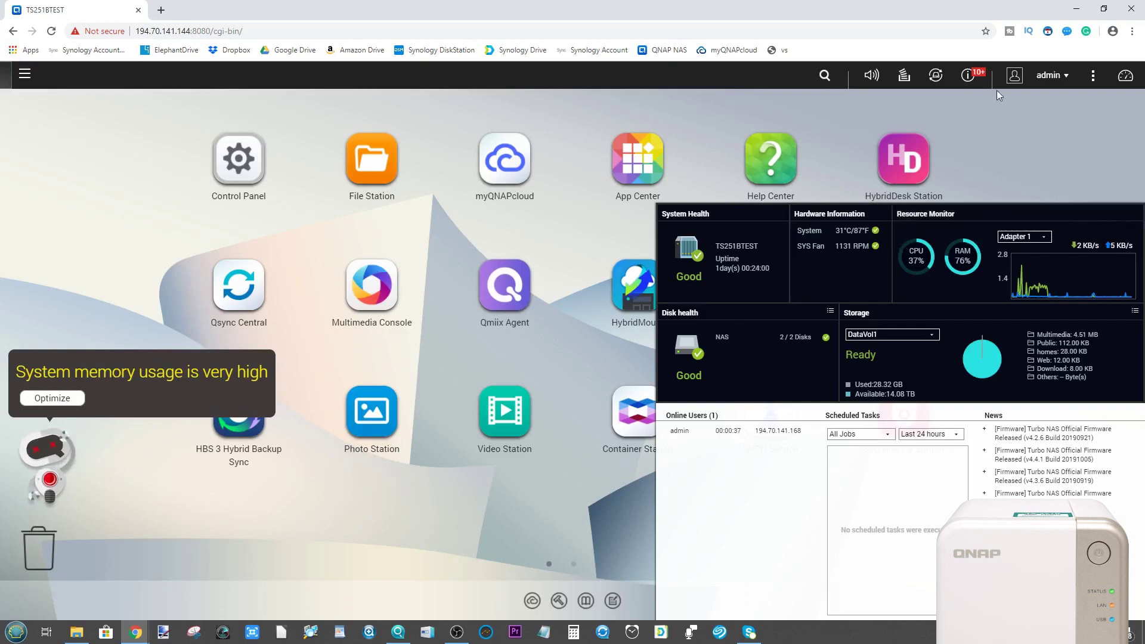
left_click(967, 75)
scroll(913, 201, "down", 10)
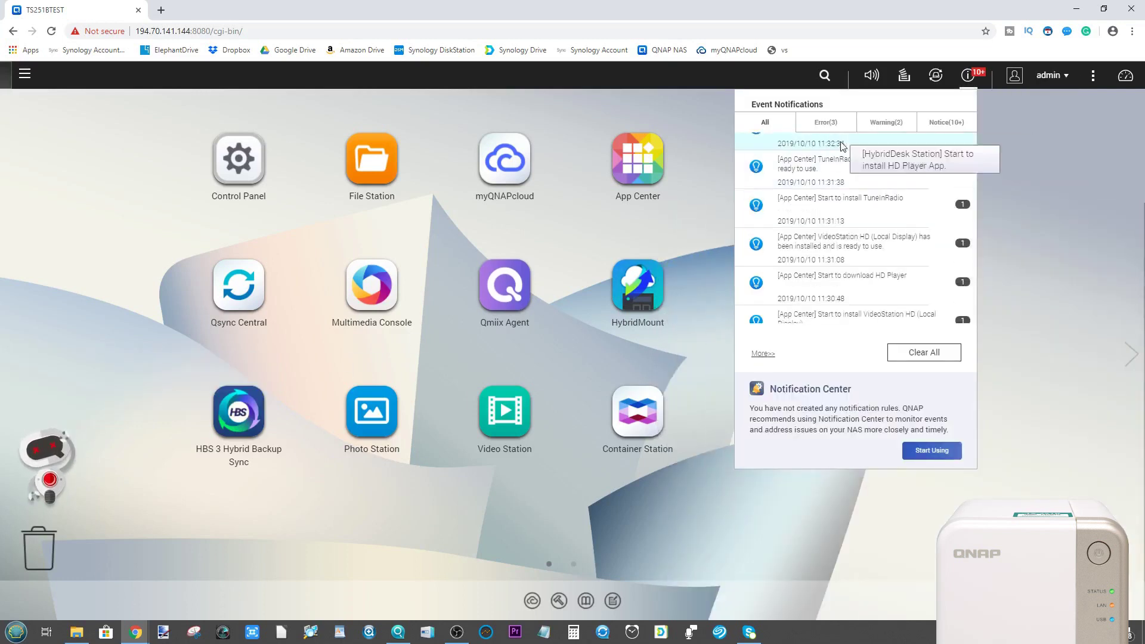
left_click(1033, 160)
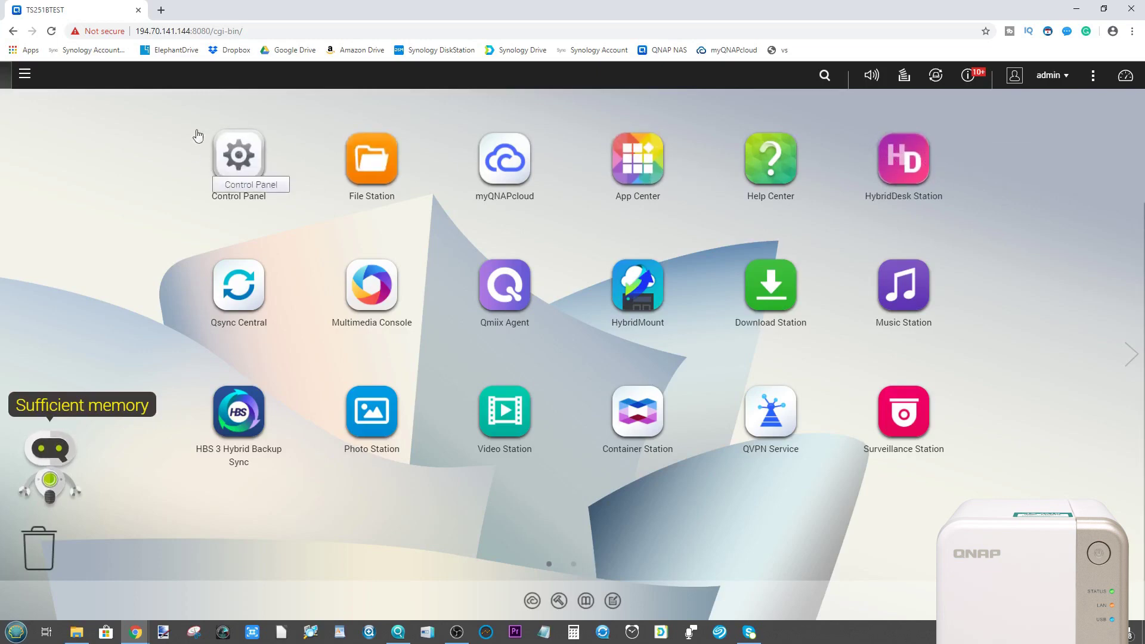
- Review the HybridDesk Station local display settings and its applications page in Control Panel
left_click(209, 156)
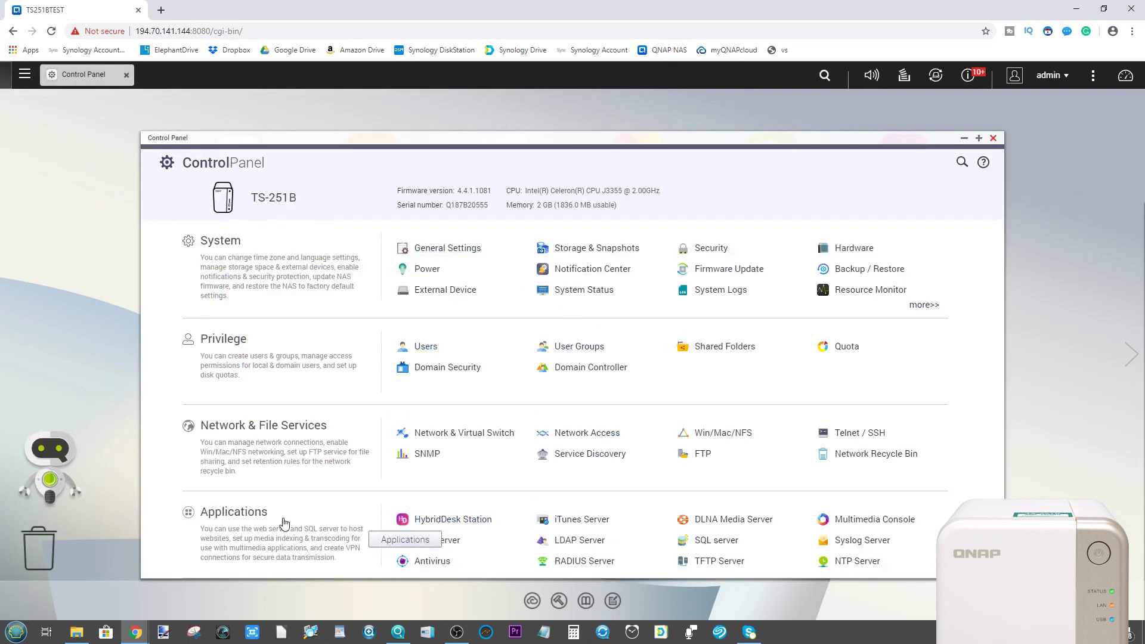
left_click(433, 520)
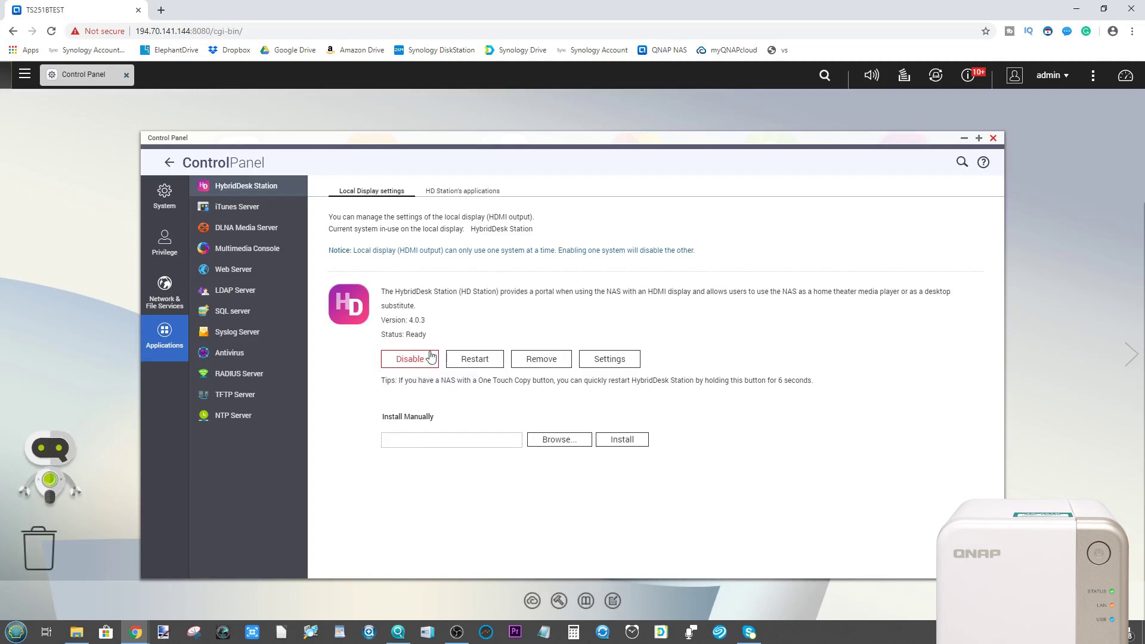
left_click(463, 191)
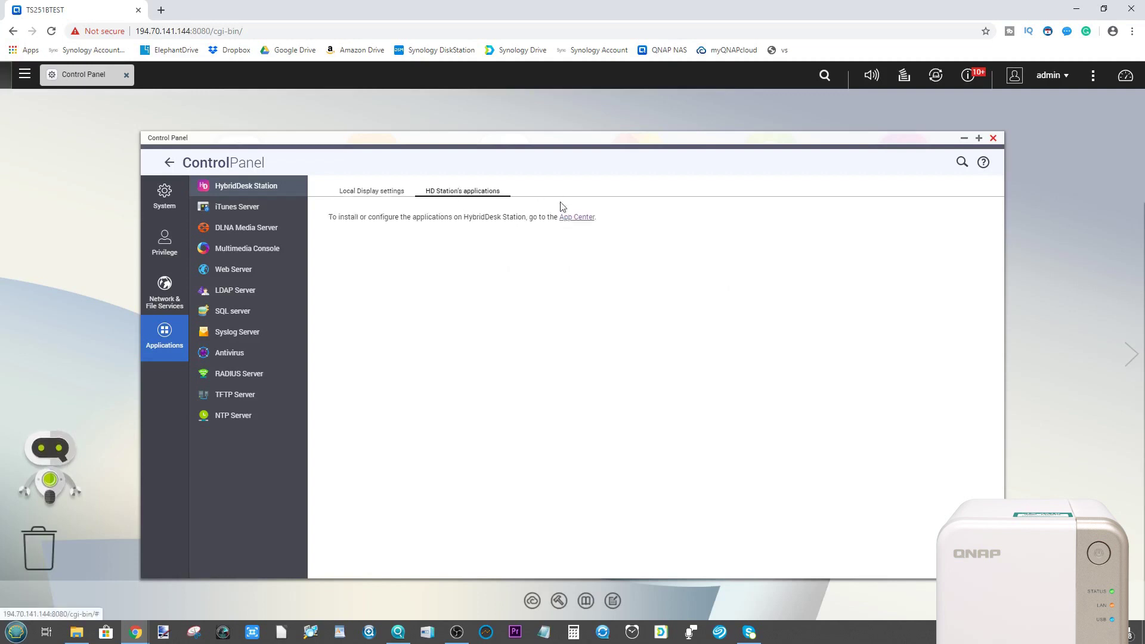
left_click(351, 192)
left_click(992, 139)
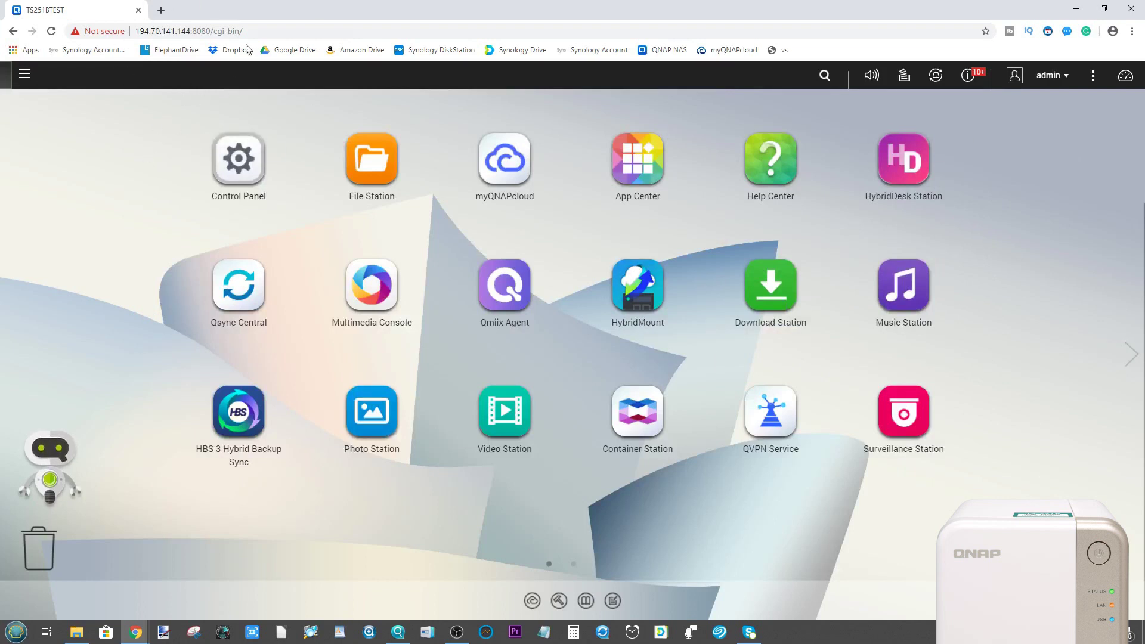
left_click(637, 161)
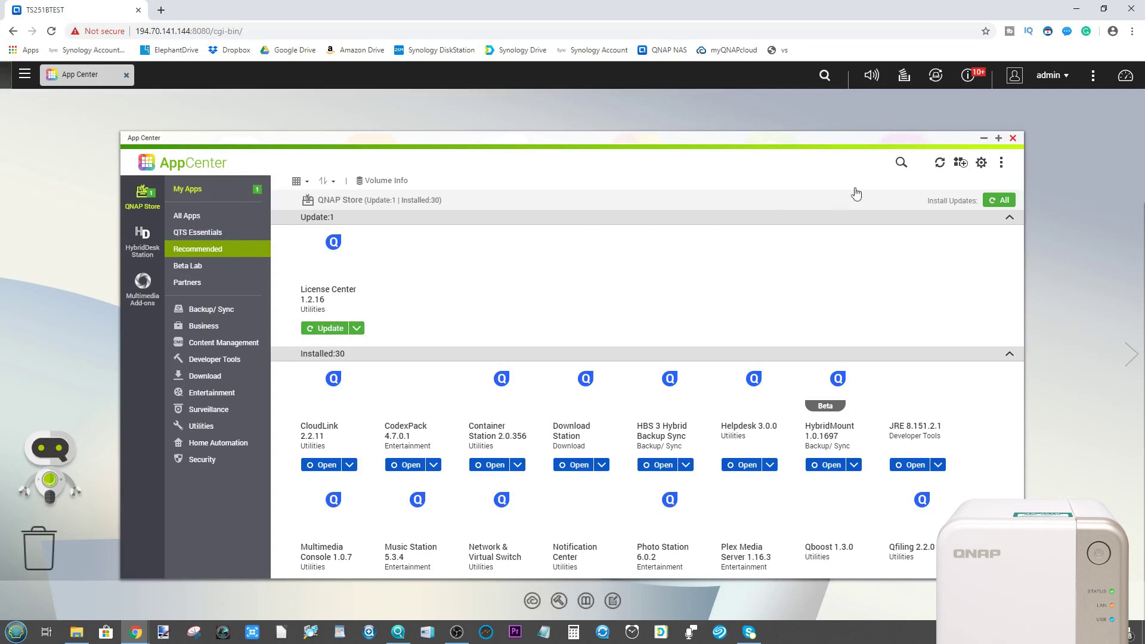
left_click(981, 163)
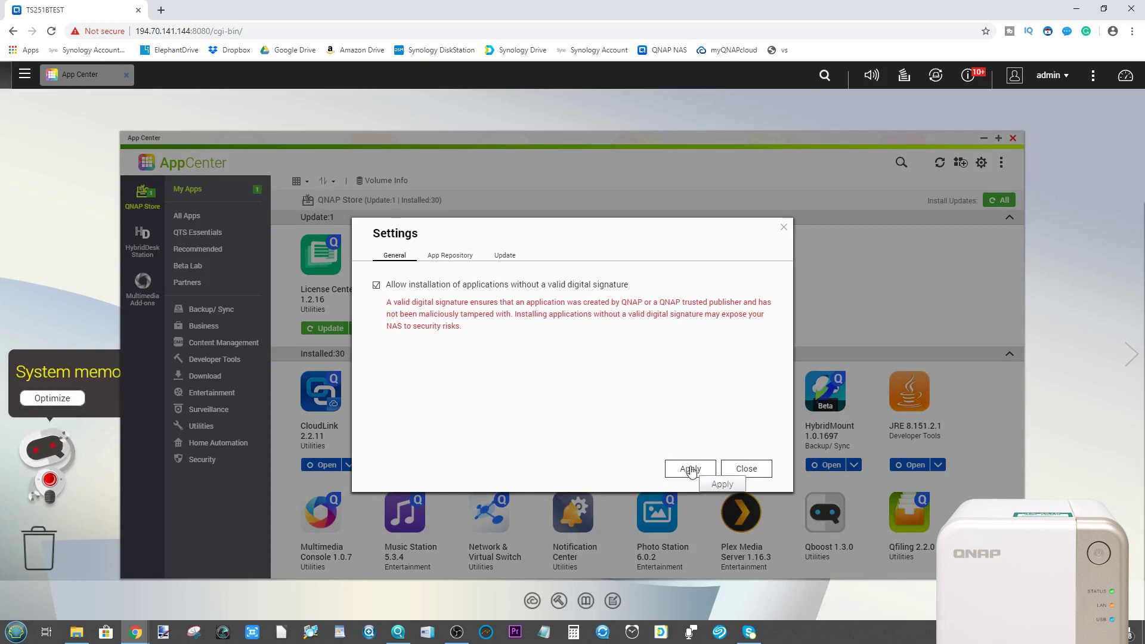
left_click(456, 258)
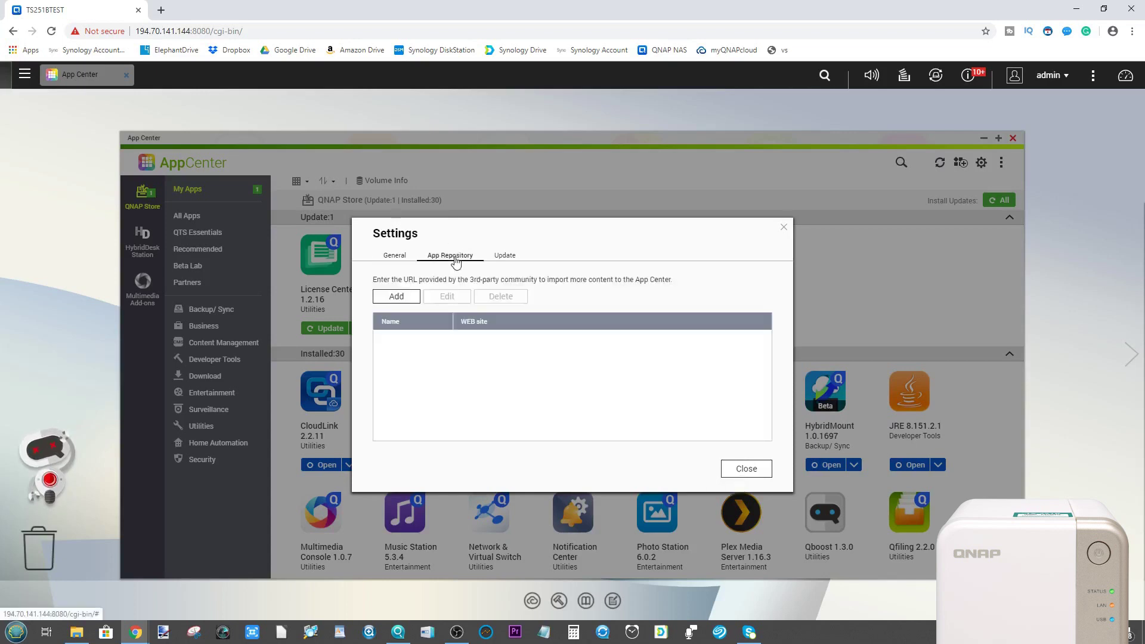
left_click(398, 297)
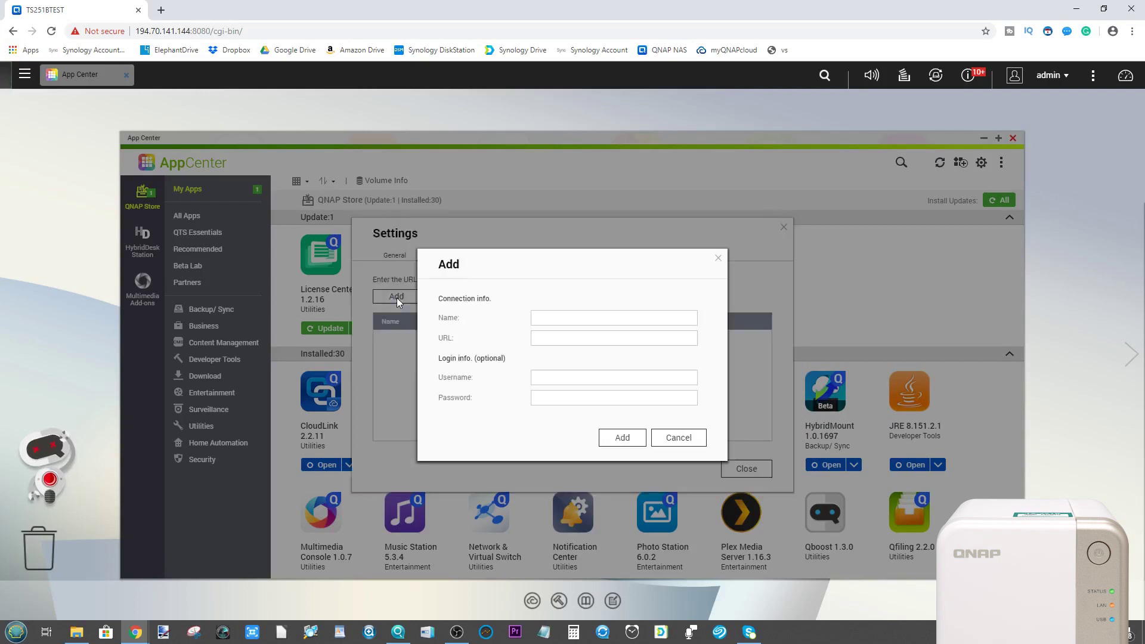
left_click(570, 316)
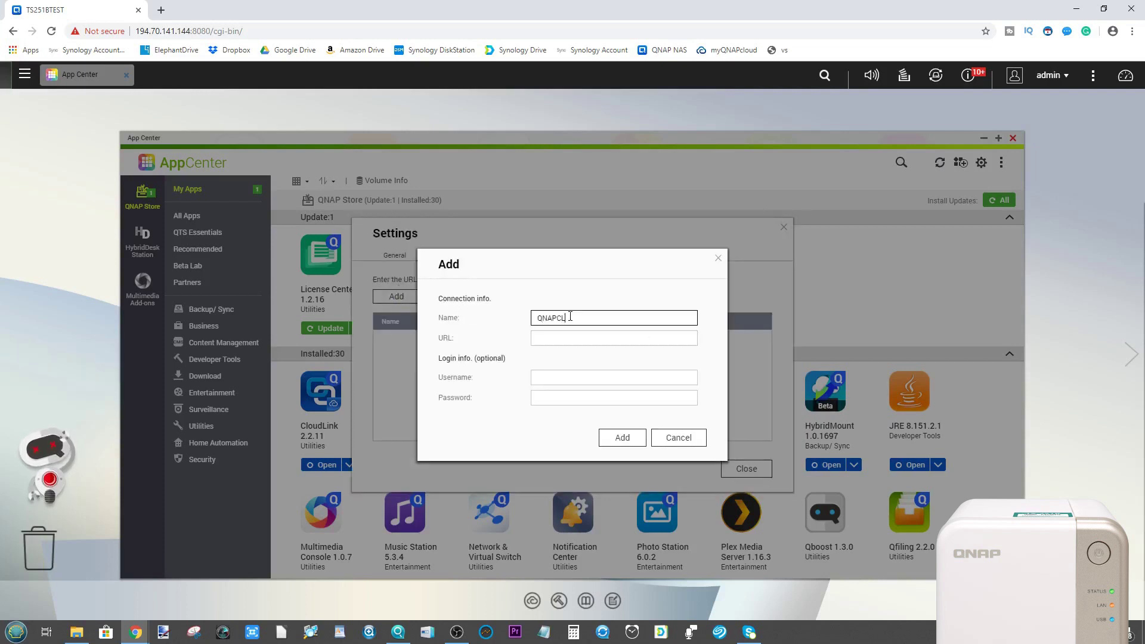
left_click(561, 337)
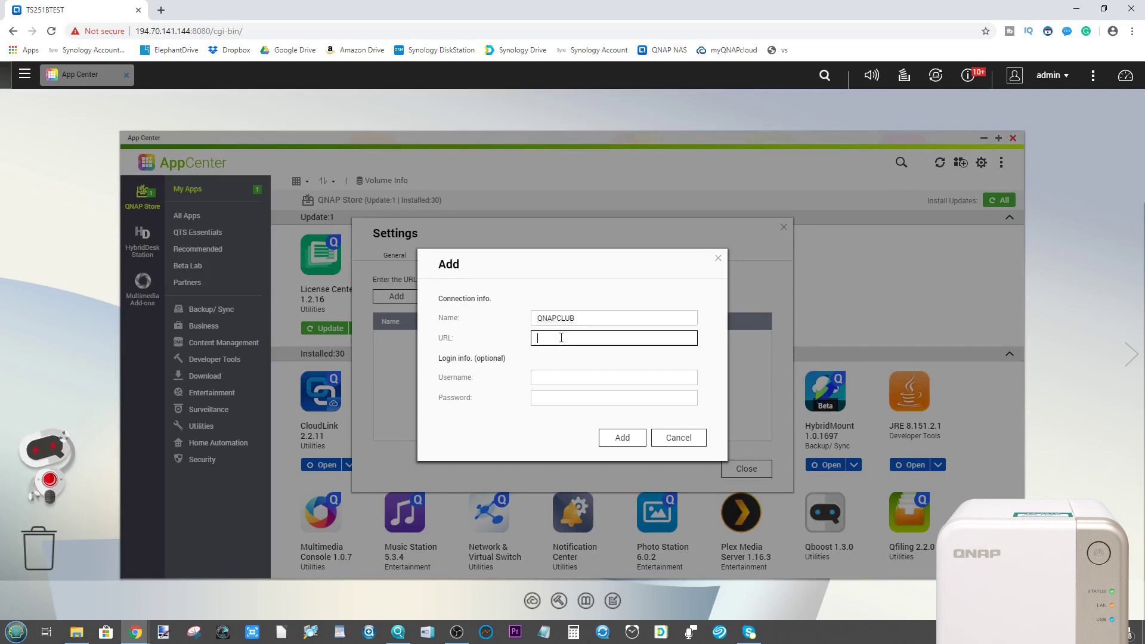
type("https://www.qnapclub.eu/en/repo.xml")
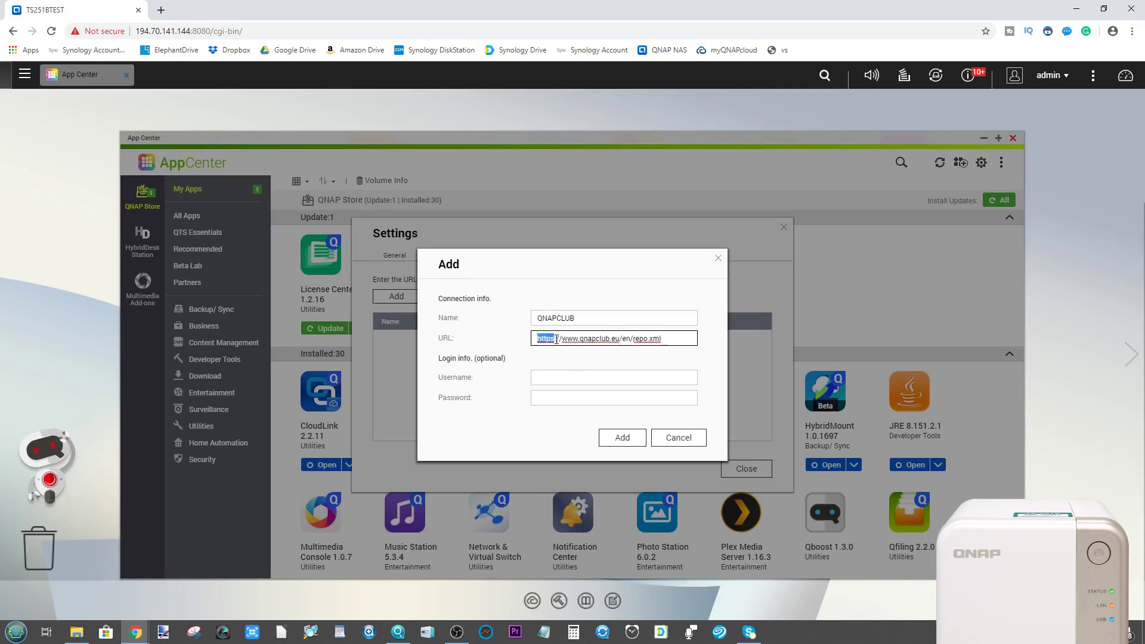
- Check the entered repository URL, add the QNAPCLUB repository without login details, and close the App Center settings
double_click(570, 338)
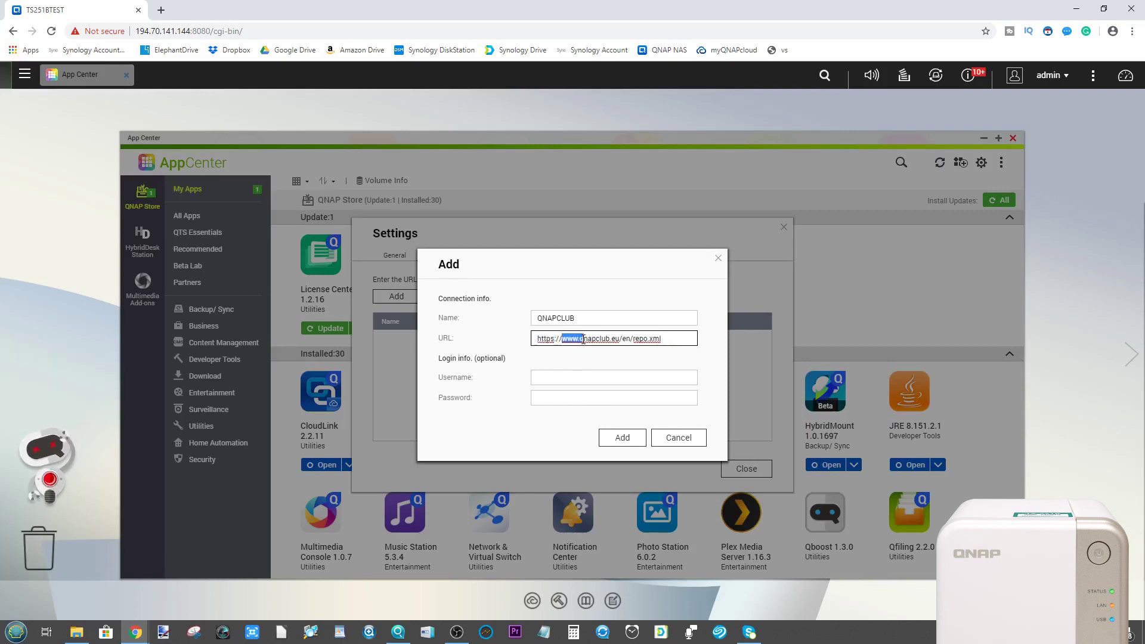
left_click(623, 338)
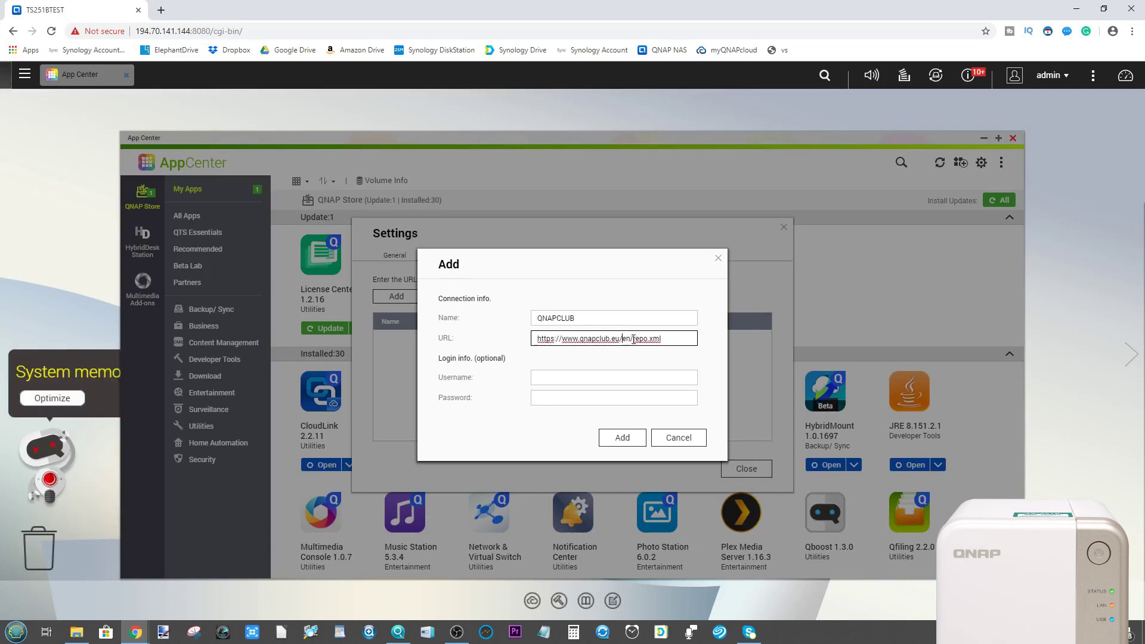
left_click(669, 338)
left_click_drag(685, 337, 574, 340)
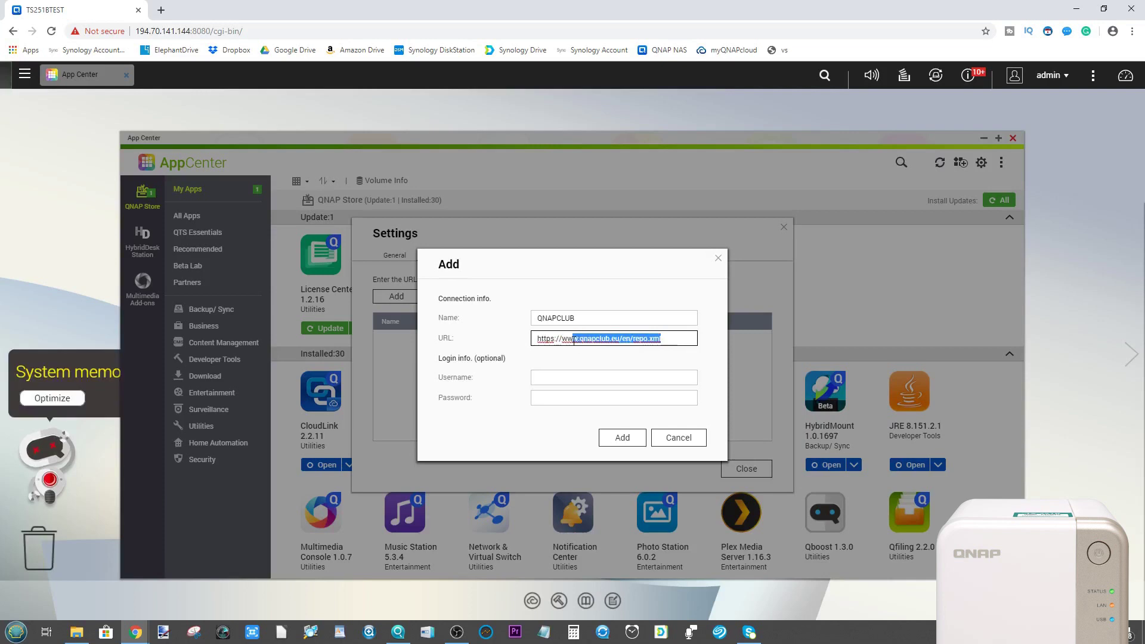
left_click(593, 333)
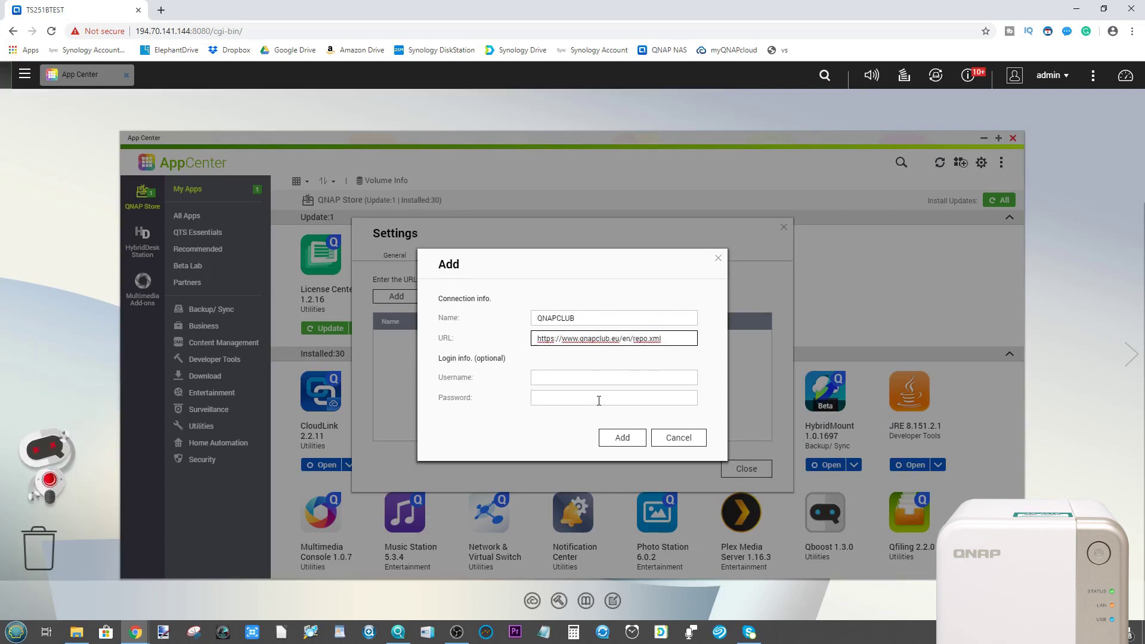
left_click_drag(546, 338, 670, 341)
left_click(680, 341)
left_click(633, 441)
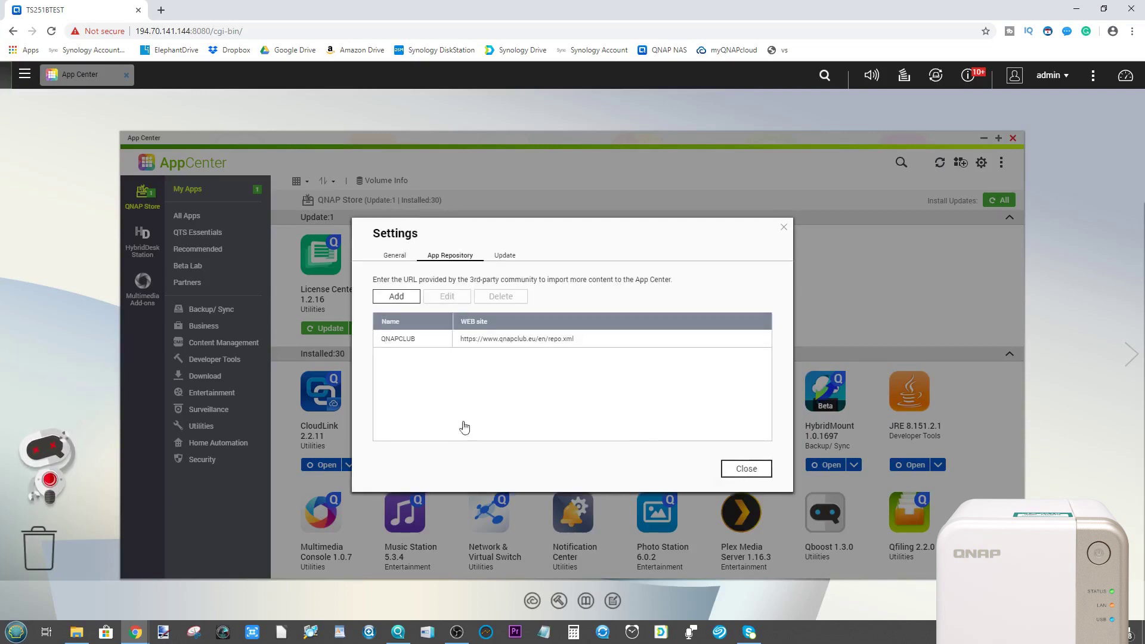
key("Escape")
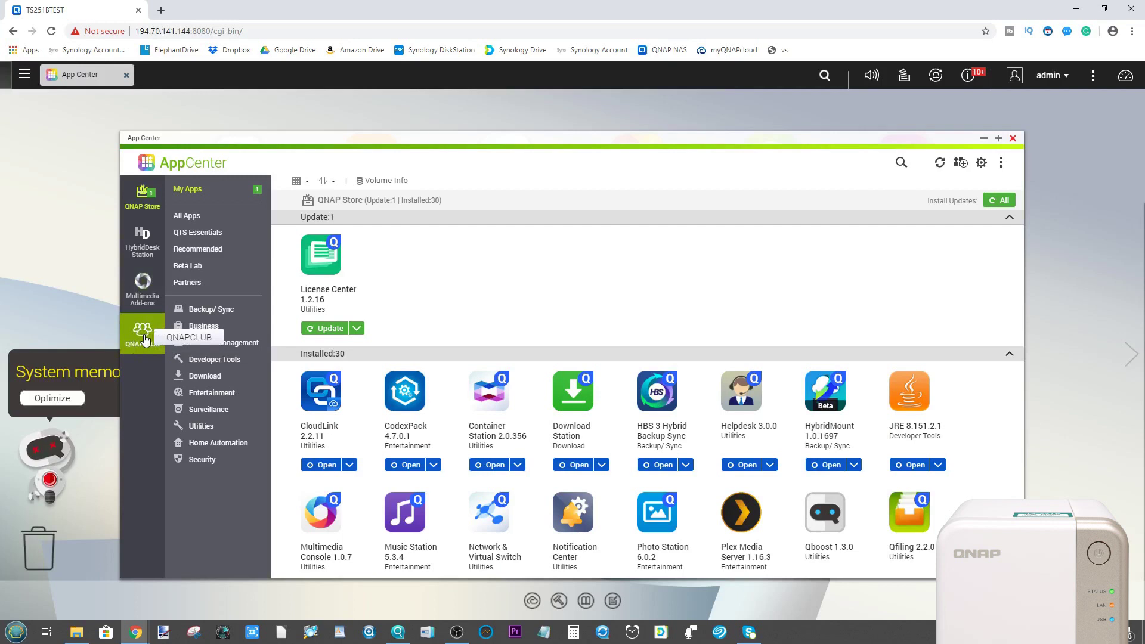
- List all apps from the QNAPCLUB repository in App Center and refresh the list
left_click(145, 340)
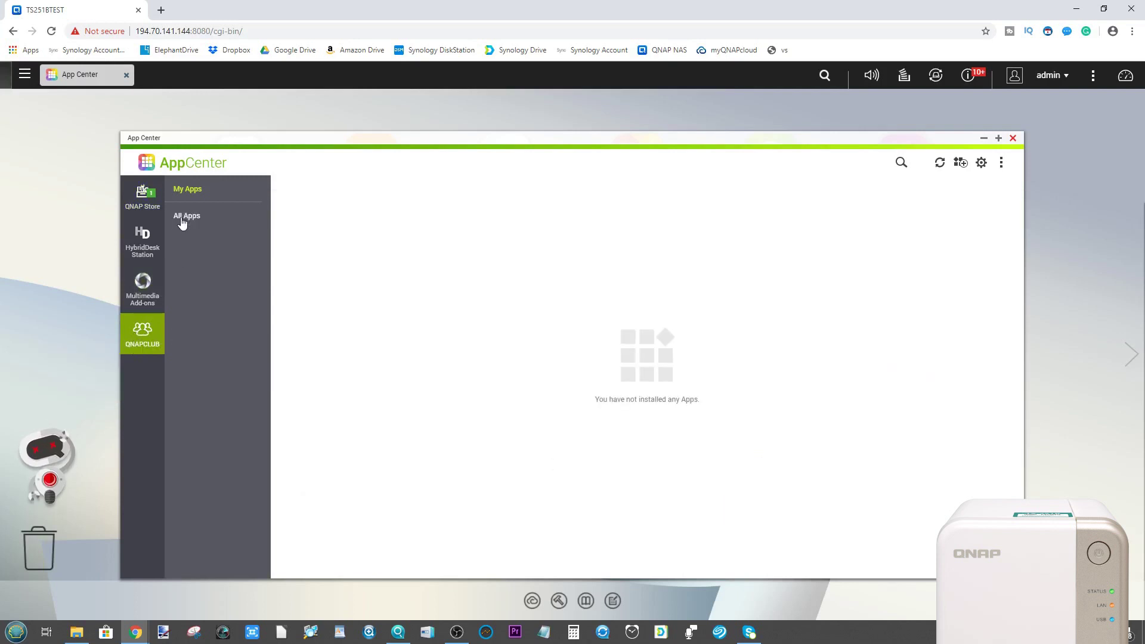
left_click(182, 220)
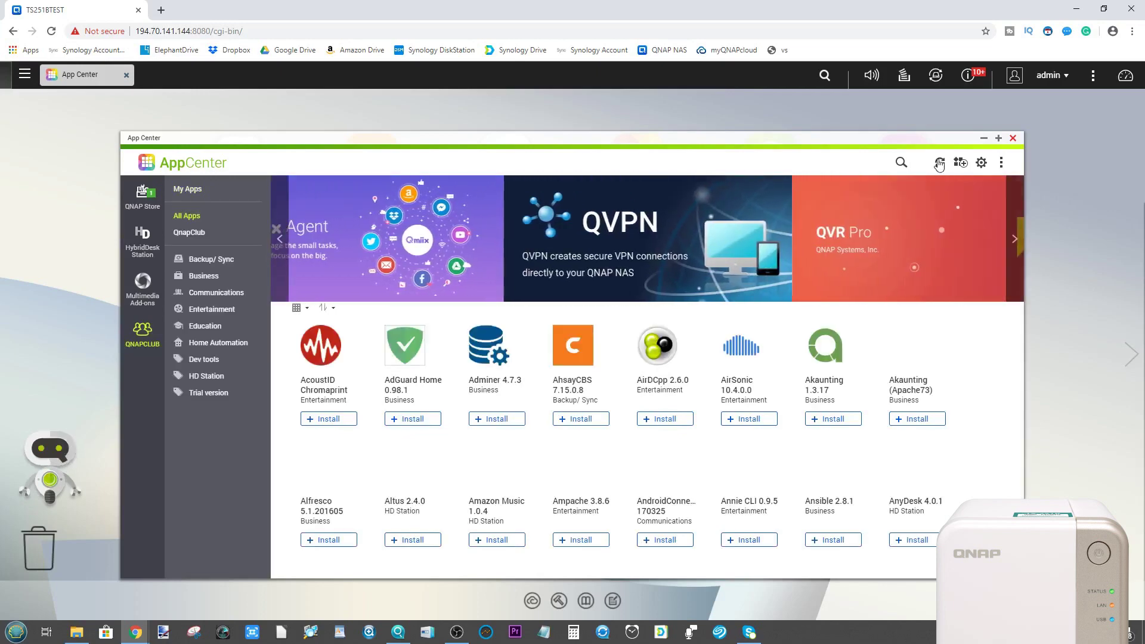
left_click(938, 164)
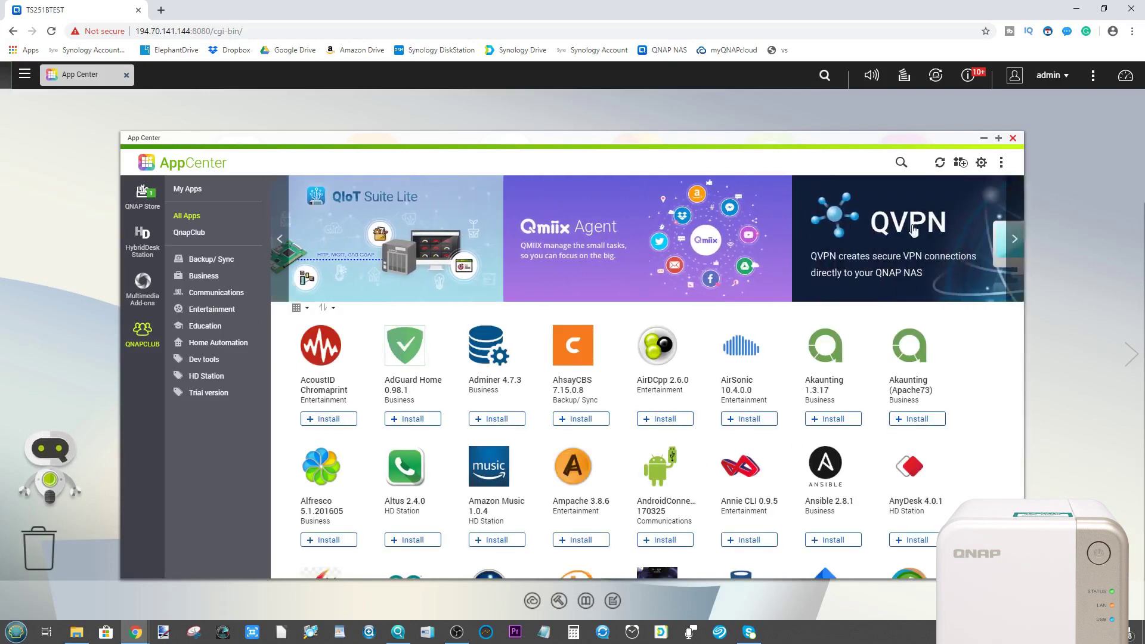
- Search the QNAPCLUB apps for KODI
left_click(902, 167)
type("KODIO")
key("BackSpace")
key("Return")
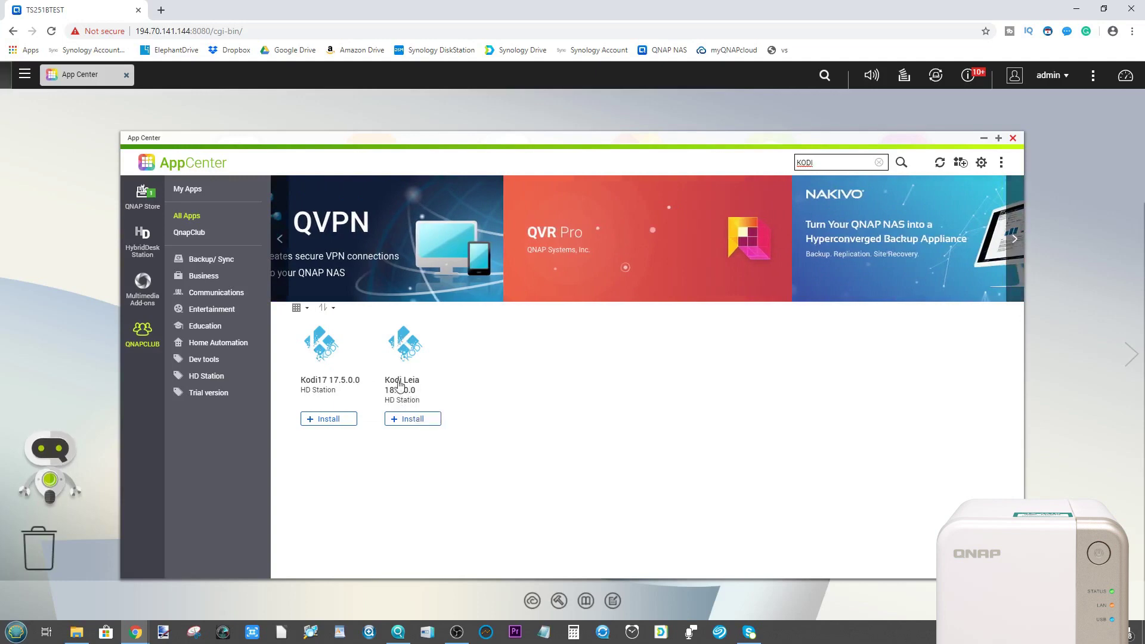
- Start installing Kodi Leia 18.4.0.0 from its details page, accepting the risks of the missing digital signature
left_click(399, 354)
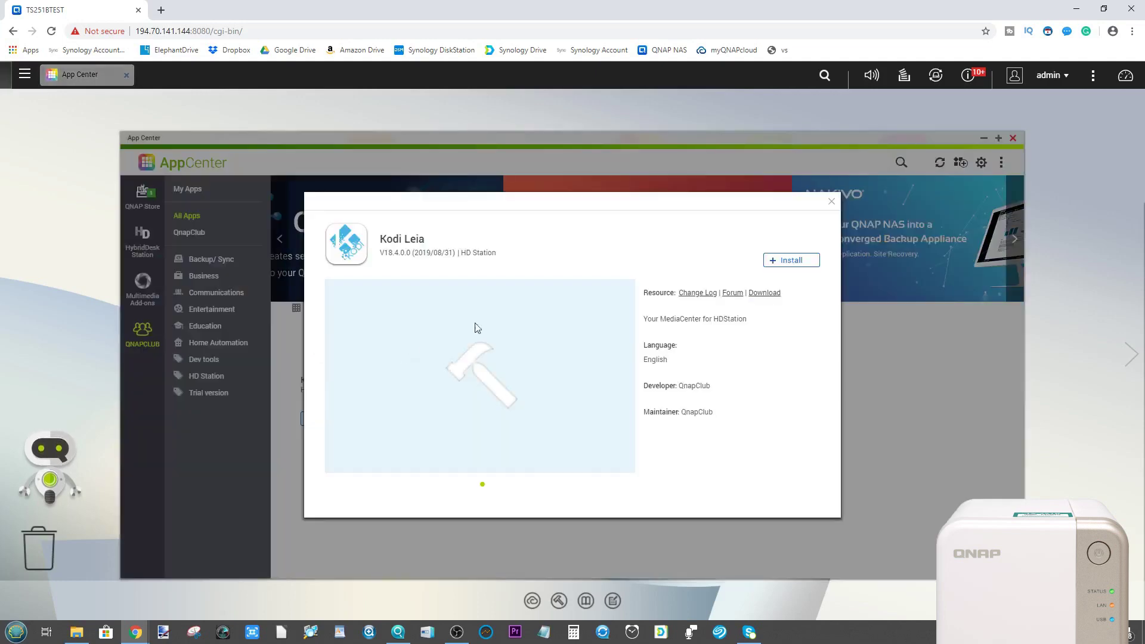
left_click(790, 260)
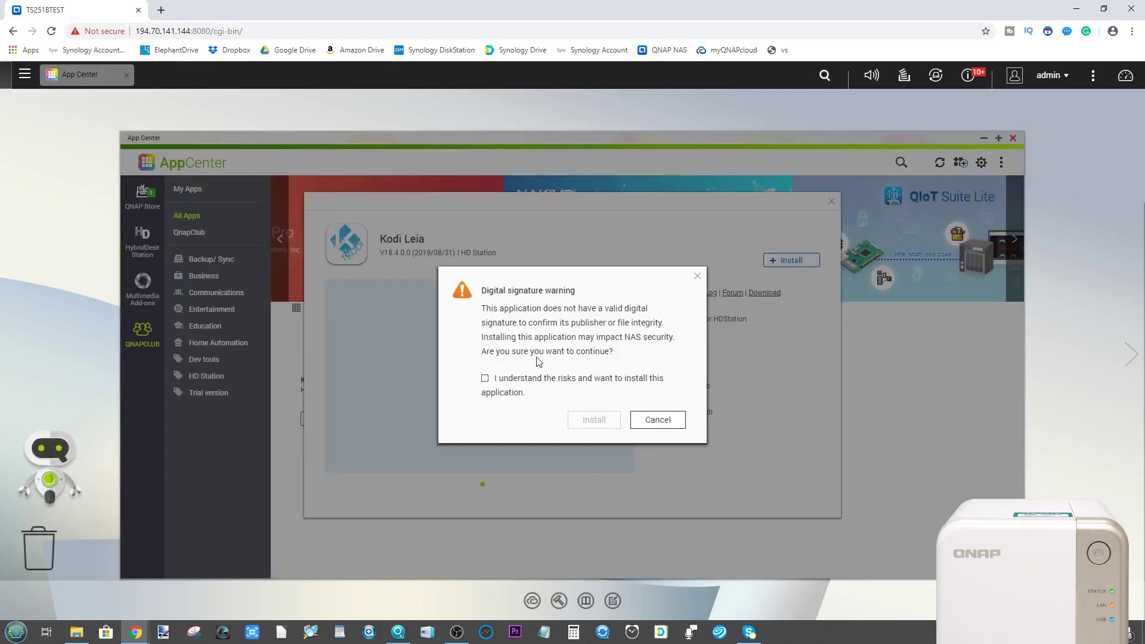
left_click(485, 379)
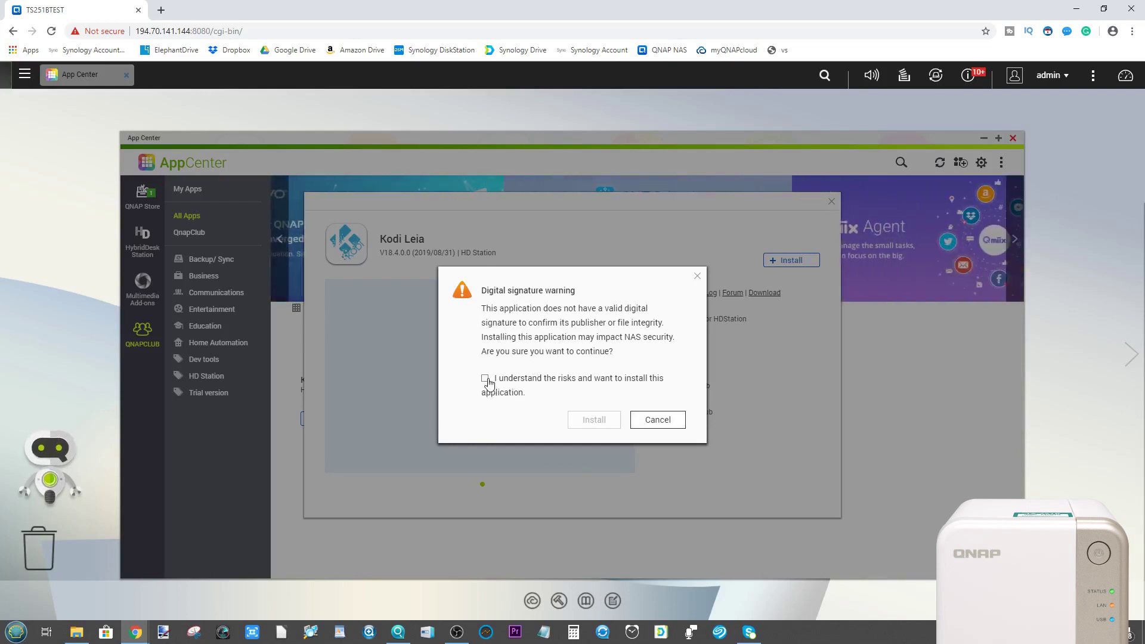
left_click(583, 421)
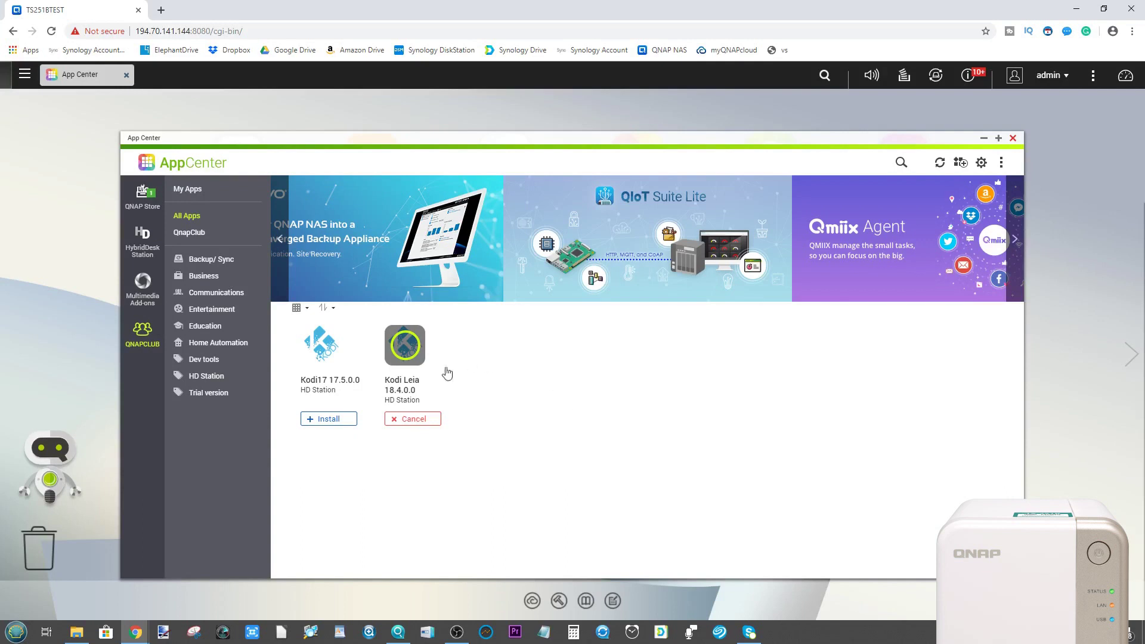
mouse_move(416, 366)
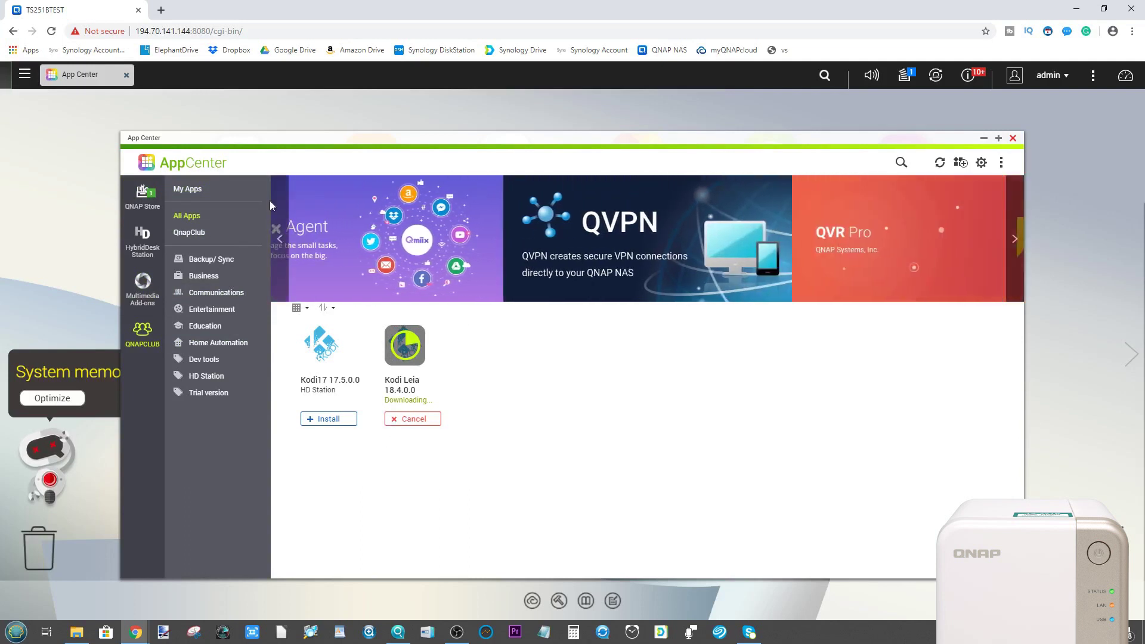
- Browse the full list of QNAPCLUB apps without the KODI search filter
left_click(188, 189)
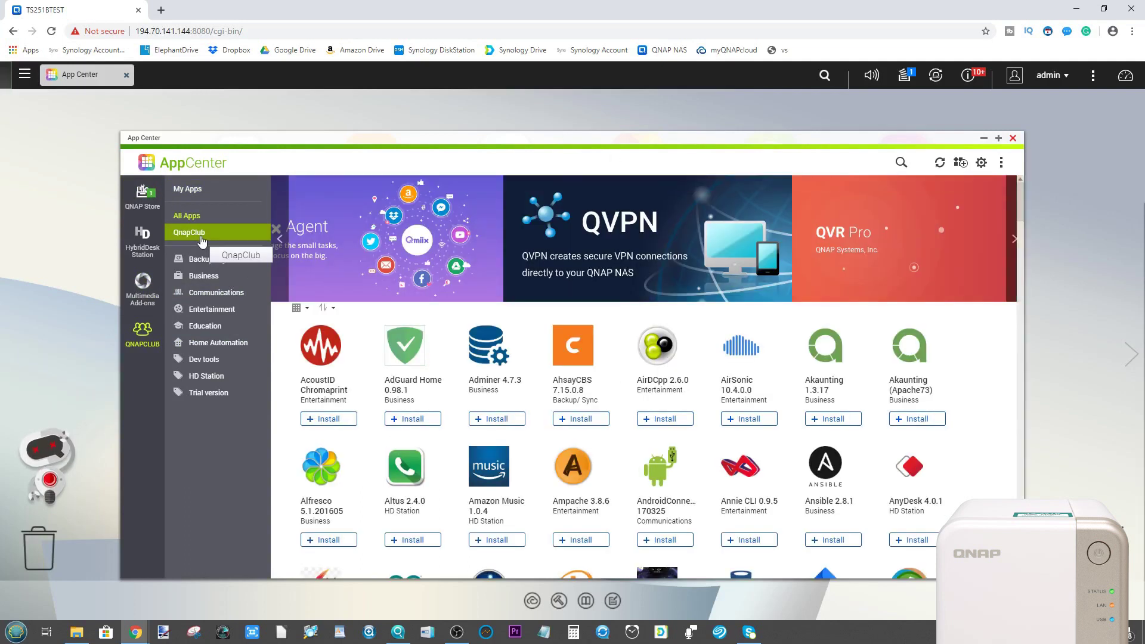
scroll(715, 427, "up", 3)
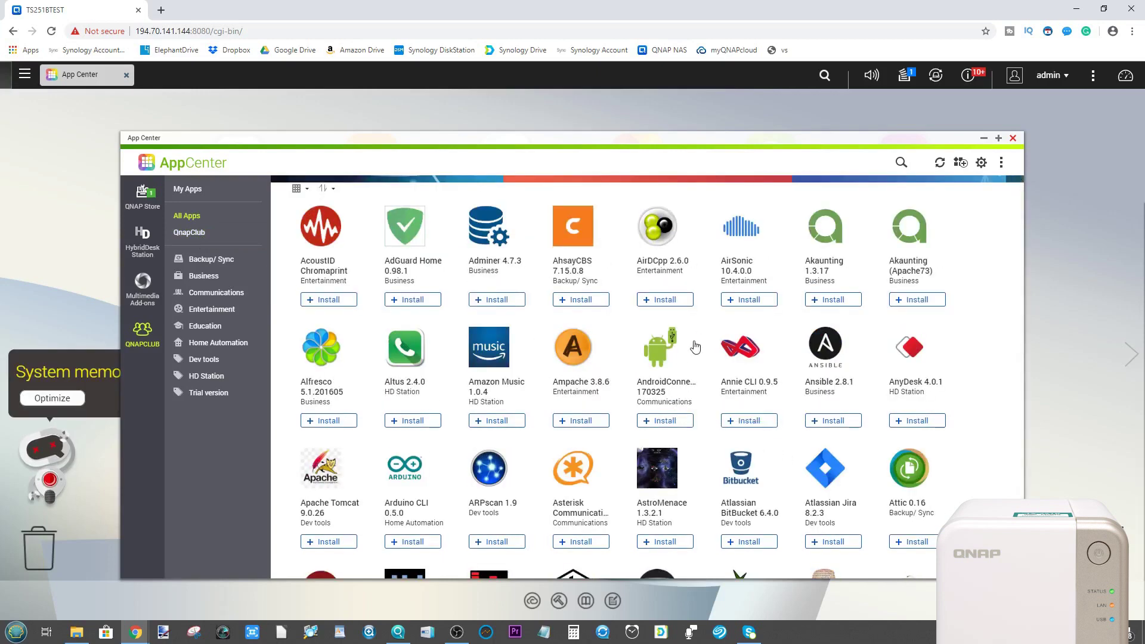
scroll(686, 403, "up", 3)
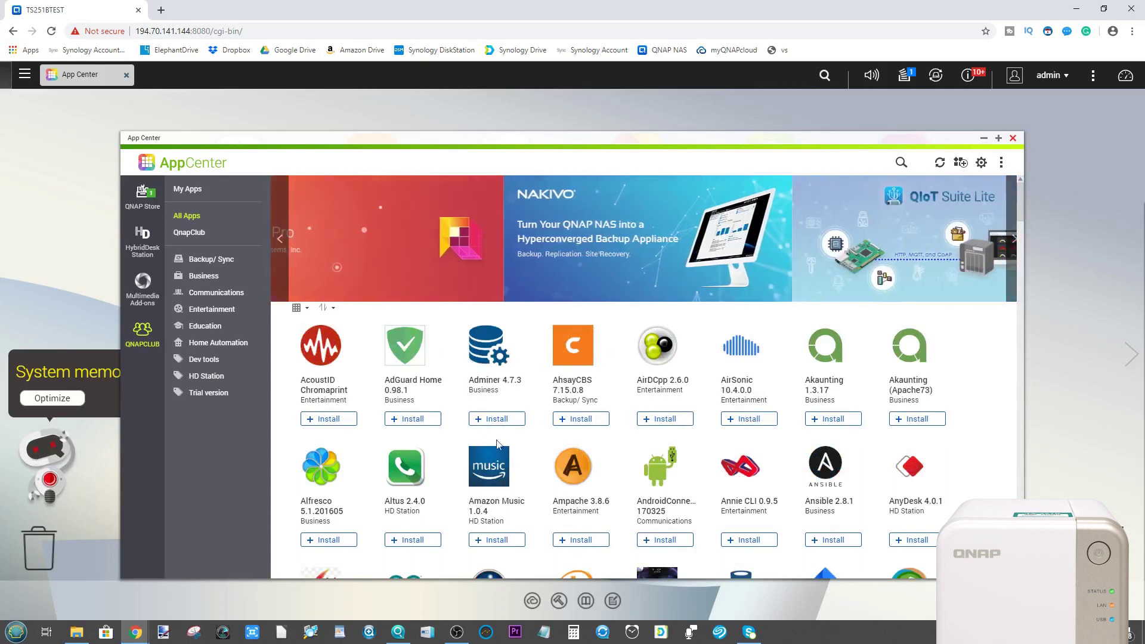
- View the details page of Amazon Music 1.0.4 and browse further through the QNAPCLUB app list
left_click(504, 471)
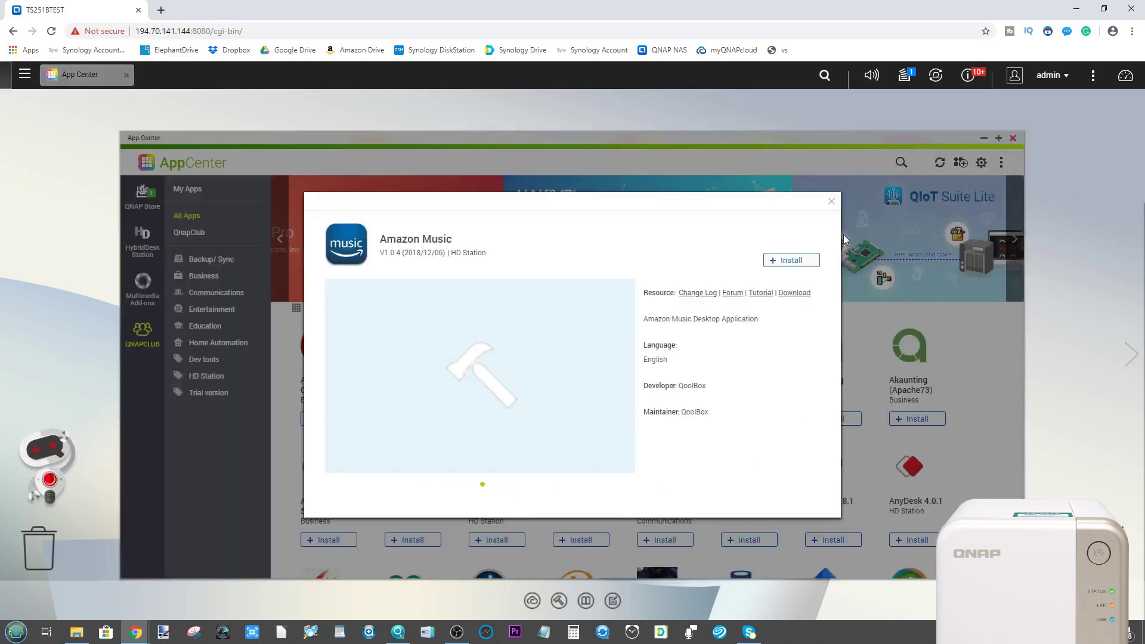
left_click(832, 201)
scroll(596, 393, "down", 6)
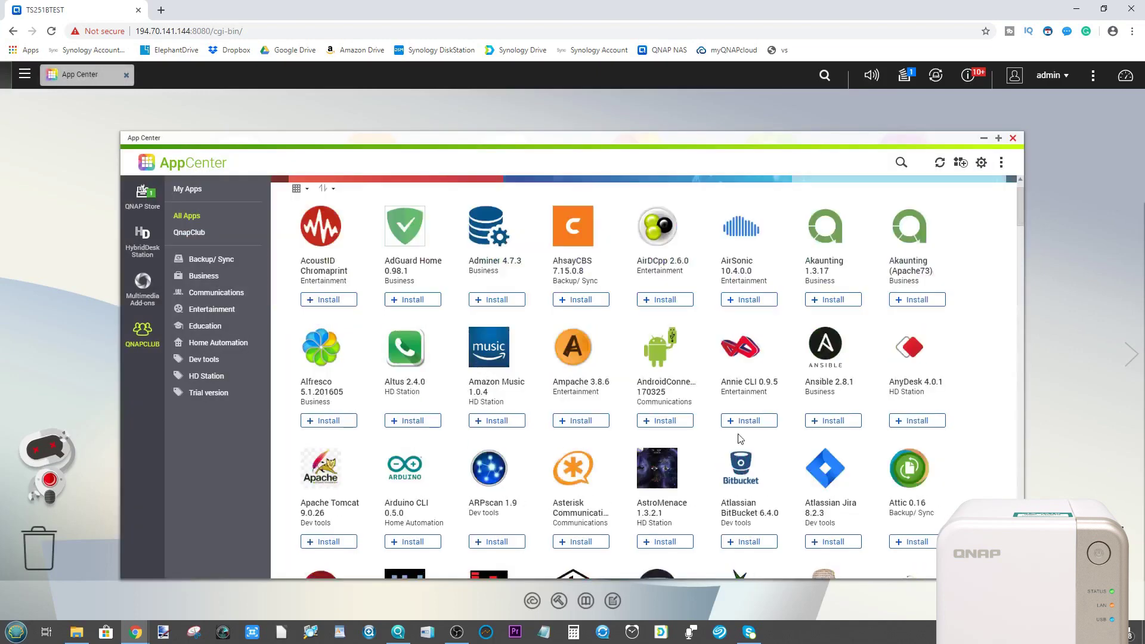
scroll(954, 363, "down", 6)
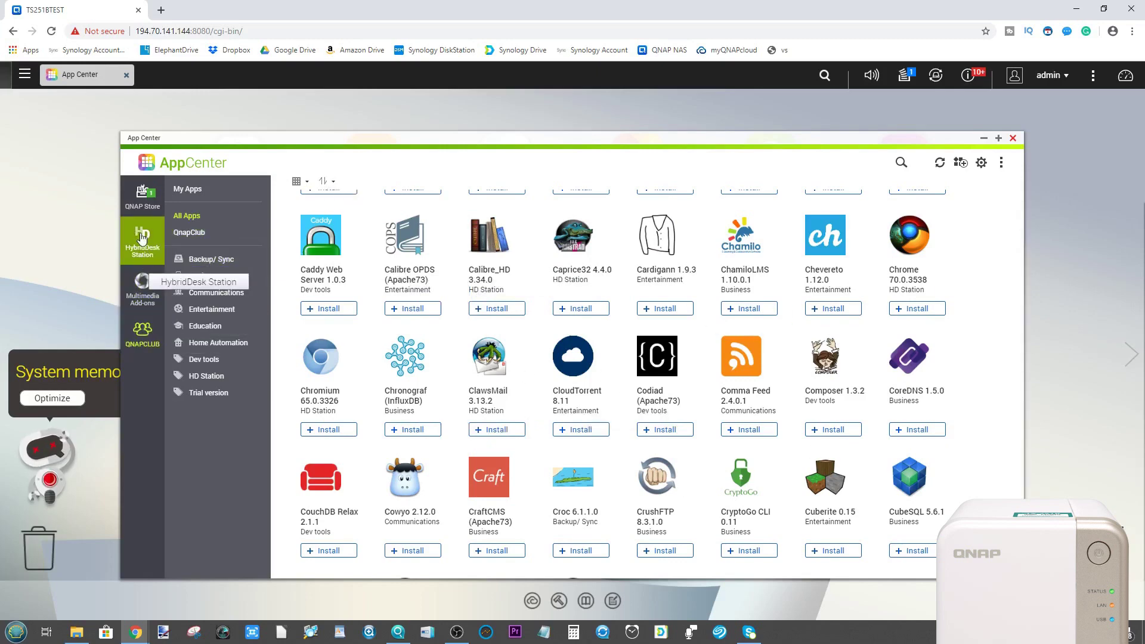
- Look through all the apps offered for HybridDesk Station in App Center
left_click(160, 251)
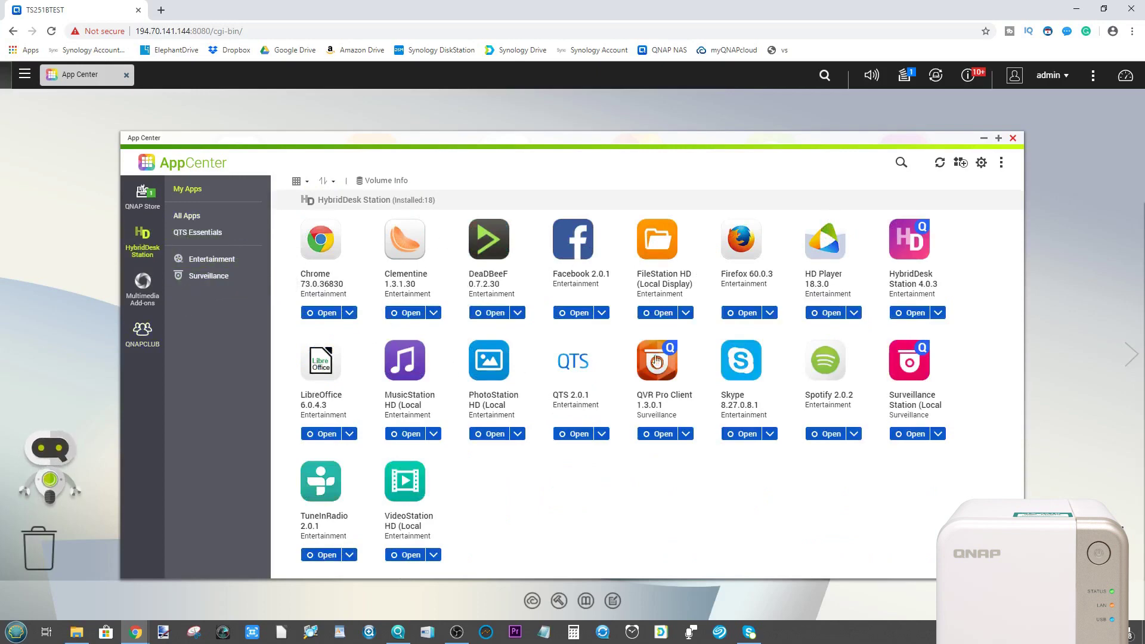
left_click(186, 216)
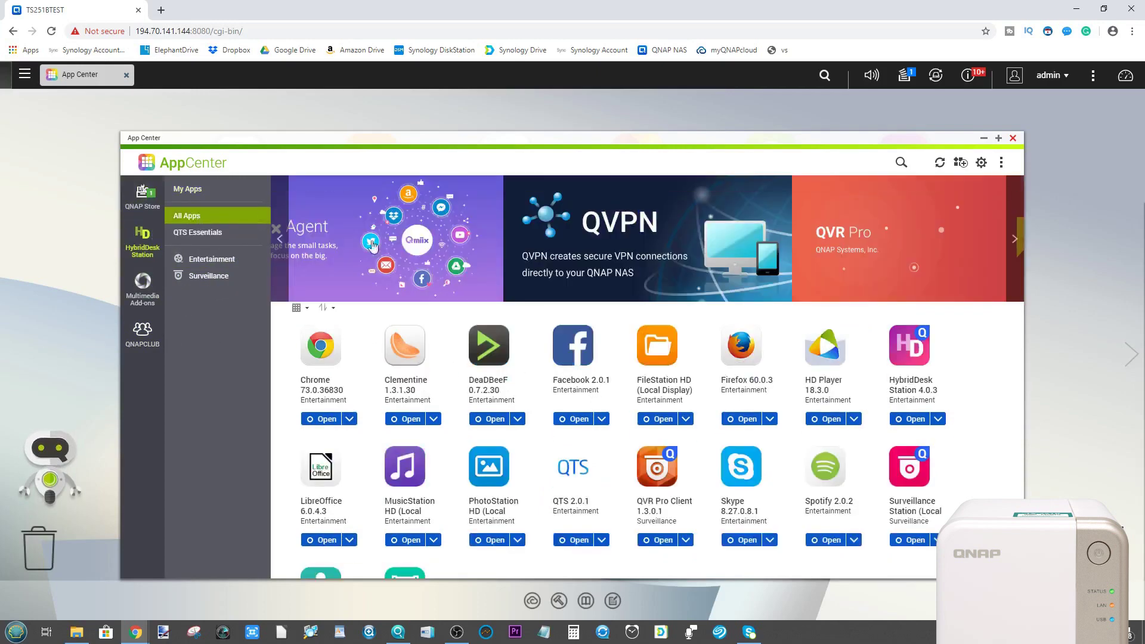
scroll(656, 366, "down", 2)
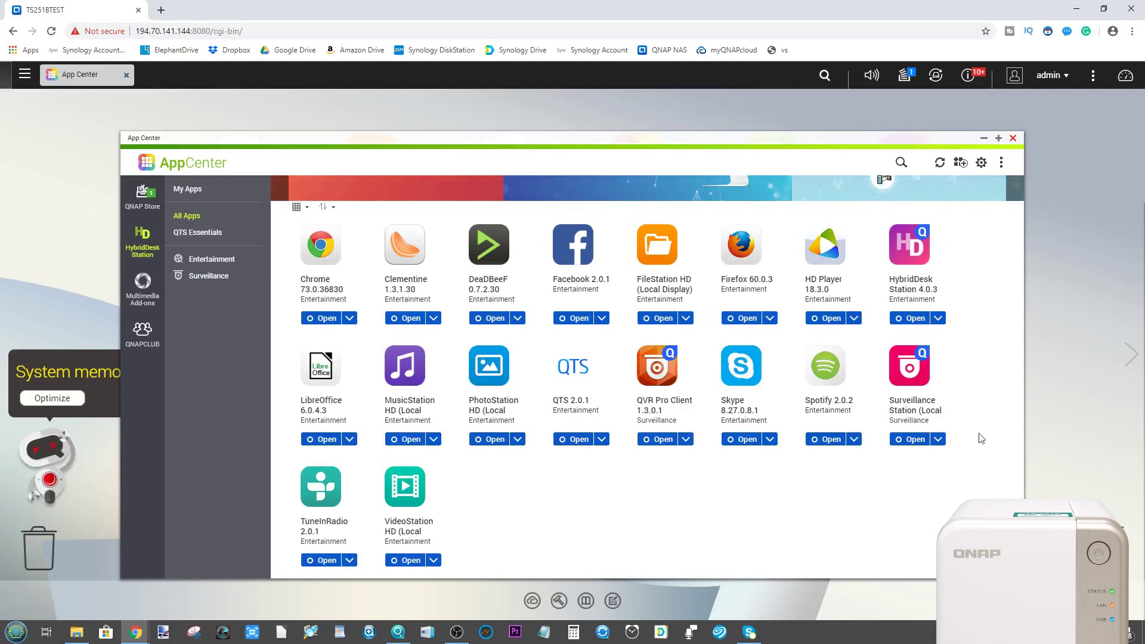
- Return to the QNAPCLUB apps and search them for KODI to check the Kodi Leia download
left_click(142, 331)
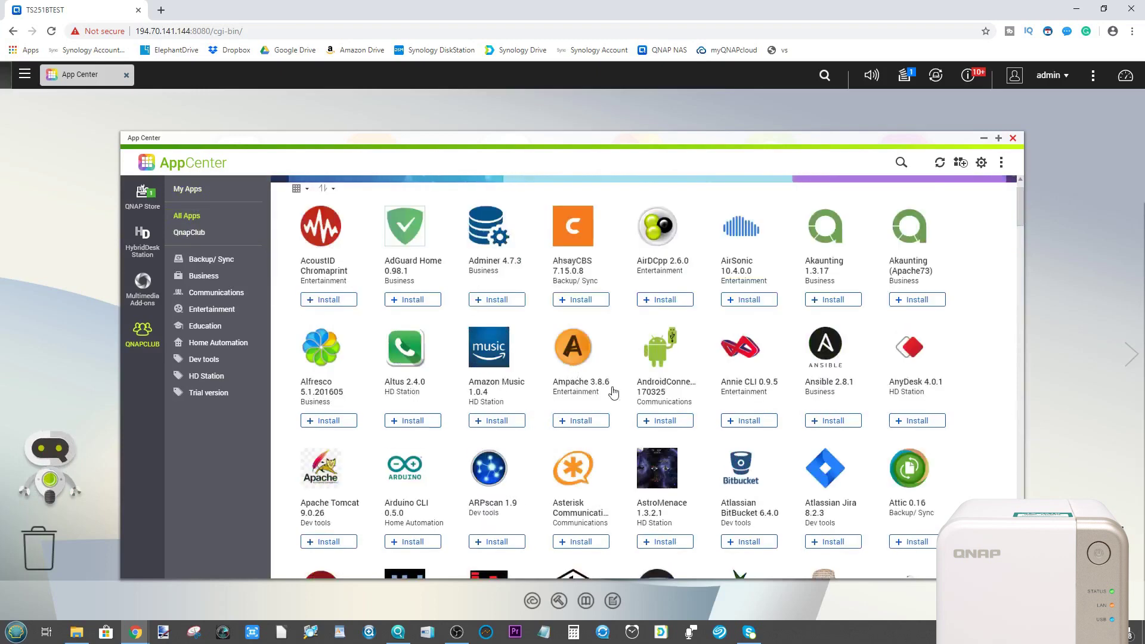
scroll(613, 391, "down", 6)
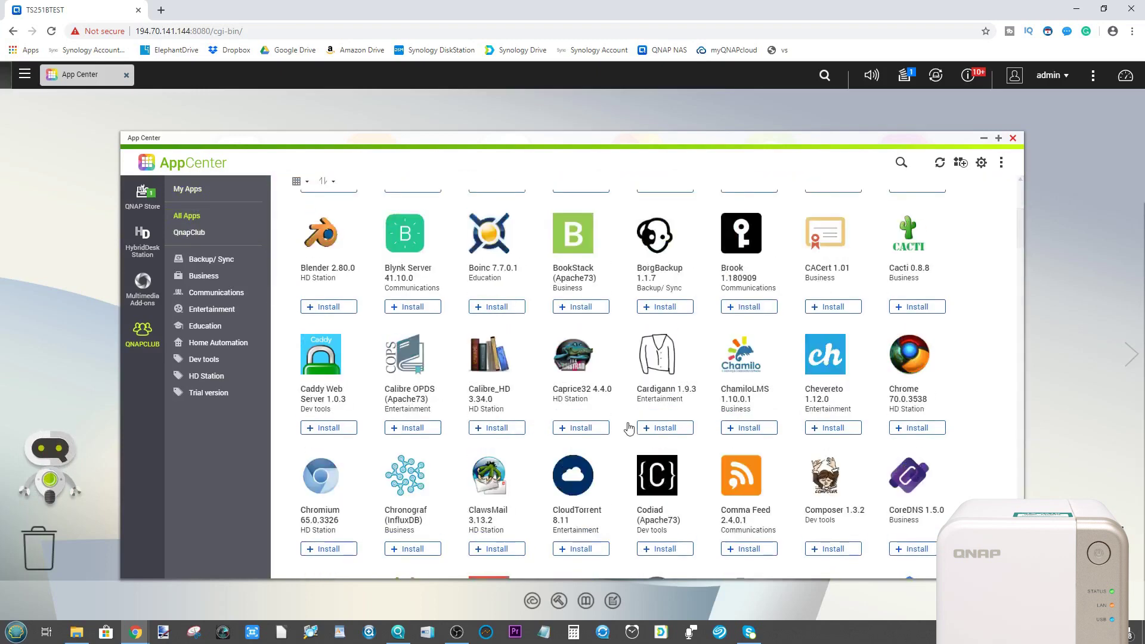
left_click(900, 163)
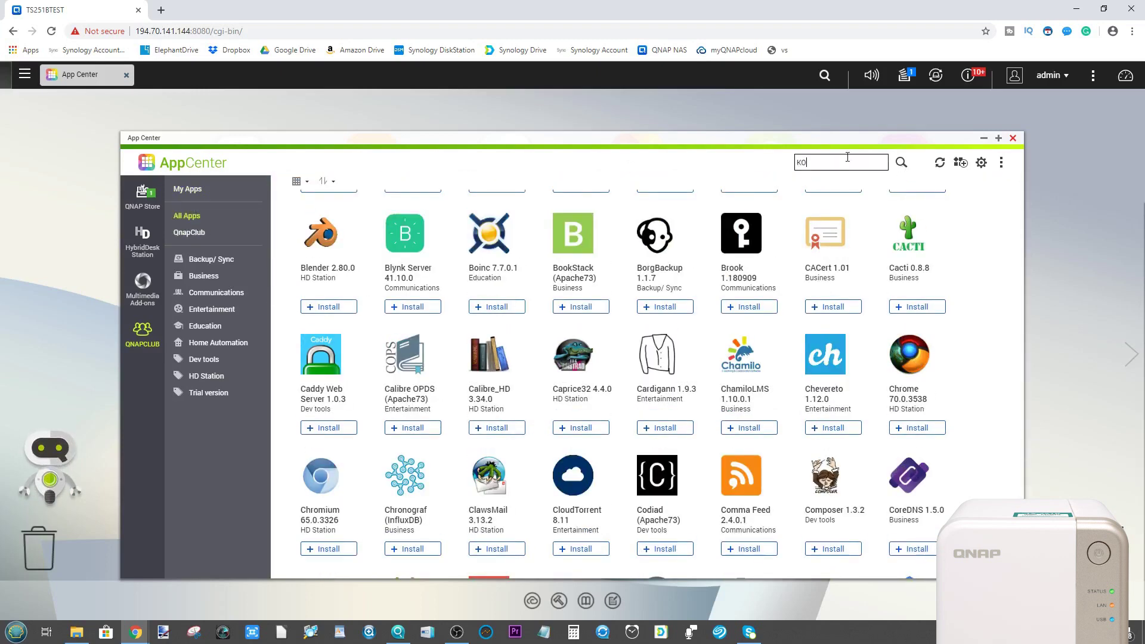
type("KODI")
key("Return")
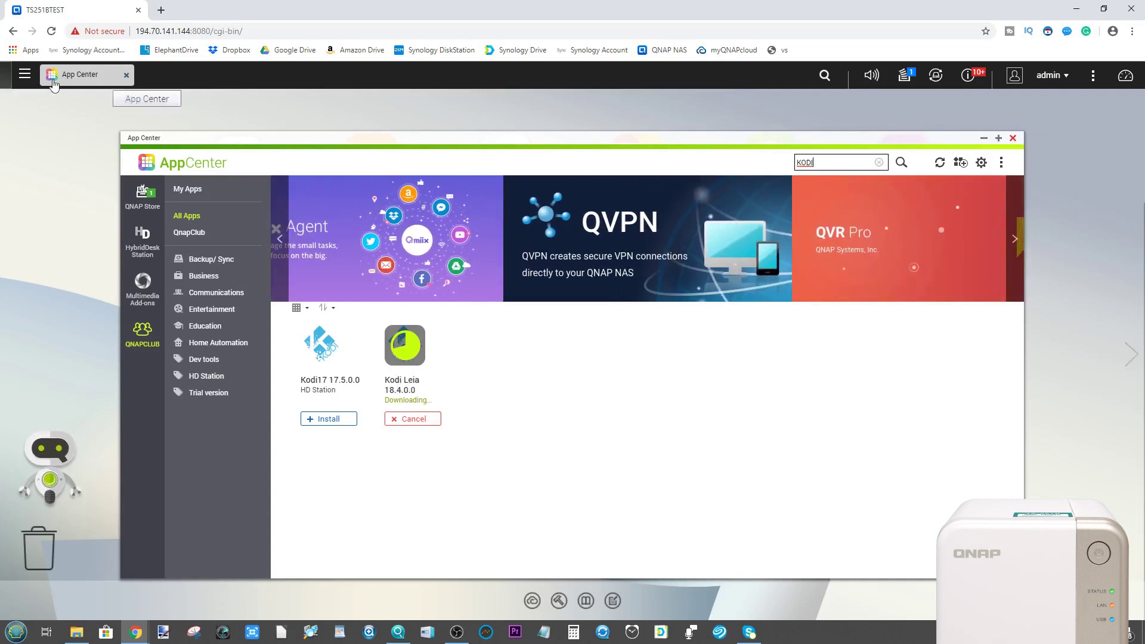
- Open the HybridDesk Station settings and launch its Remote Desktop in the browser
left_click(24, 74)
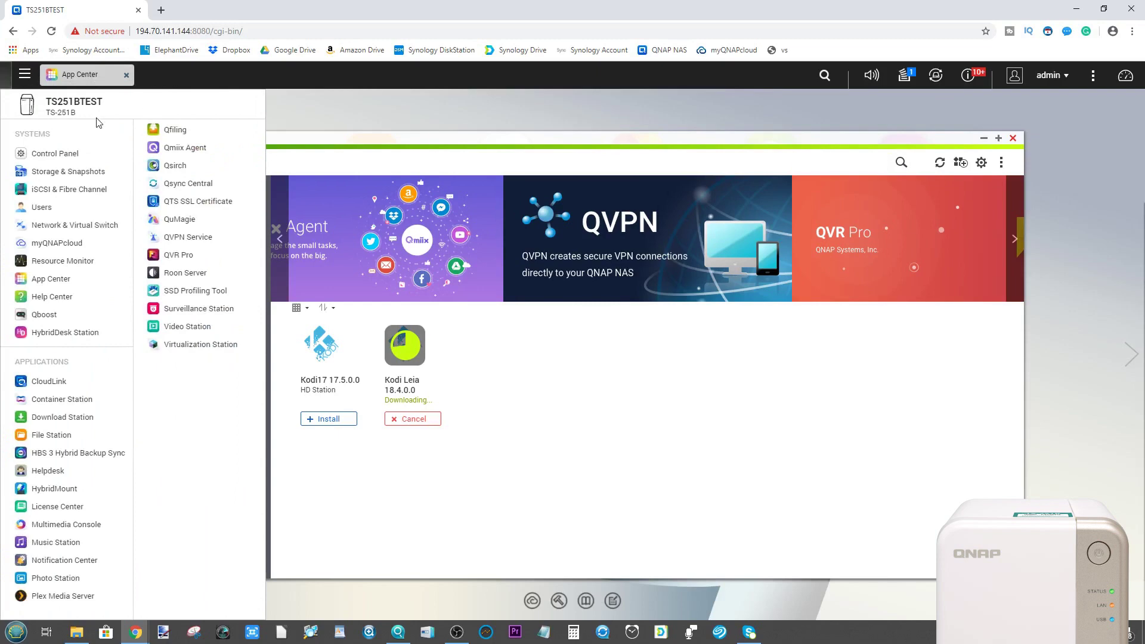
left_click(34, 334)
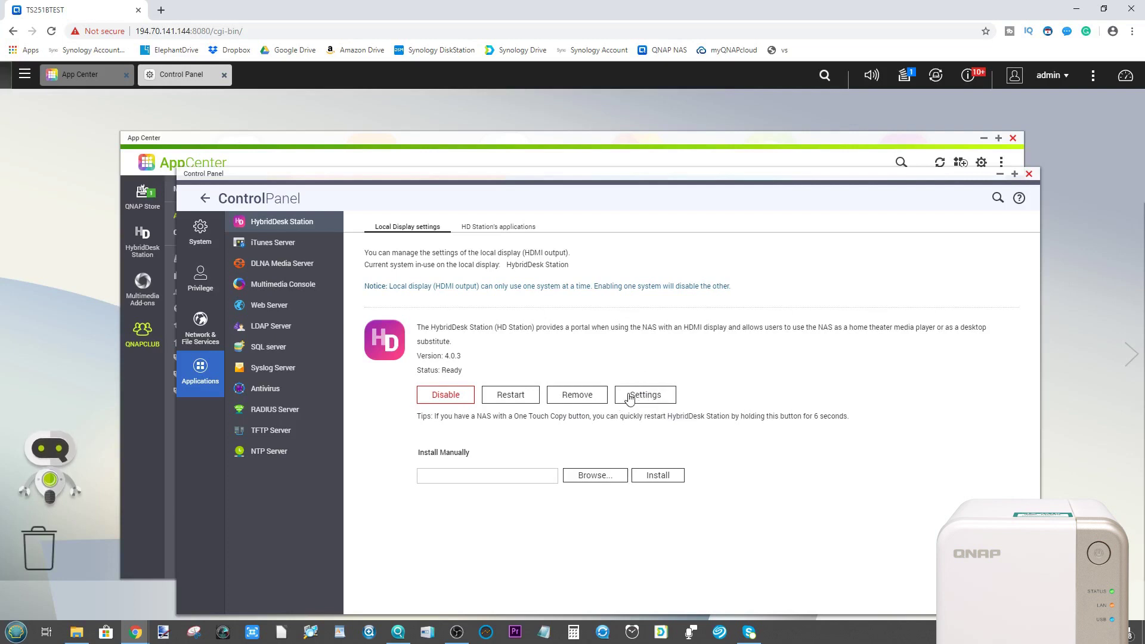
left_click(629, 396)
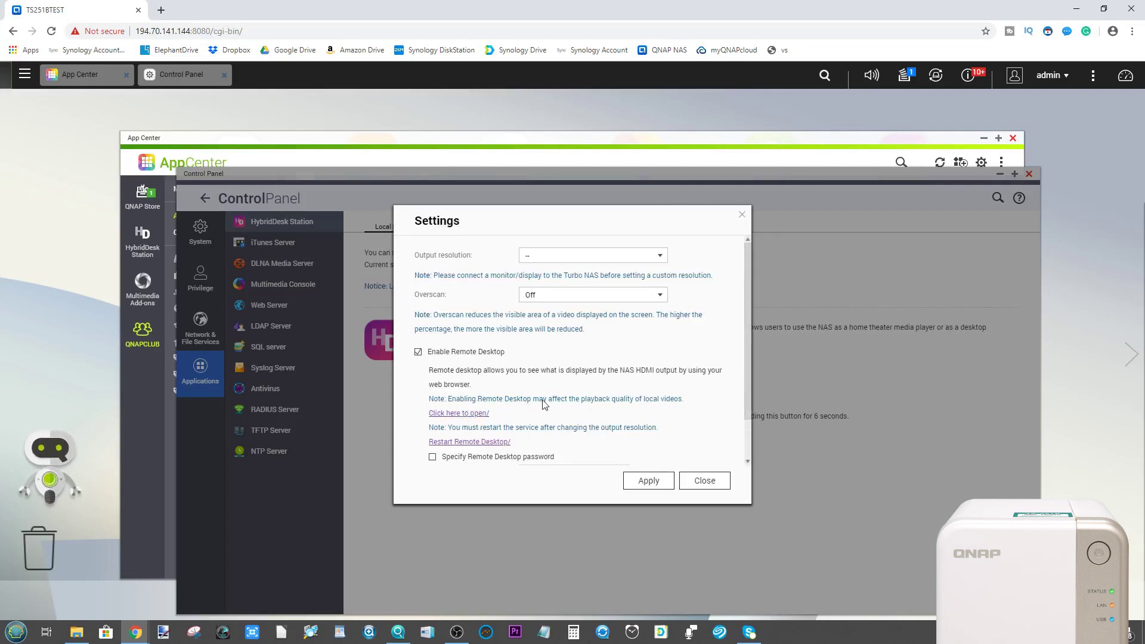
left_click(461, 413)
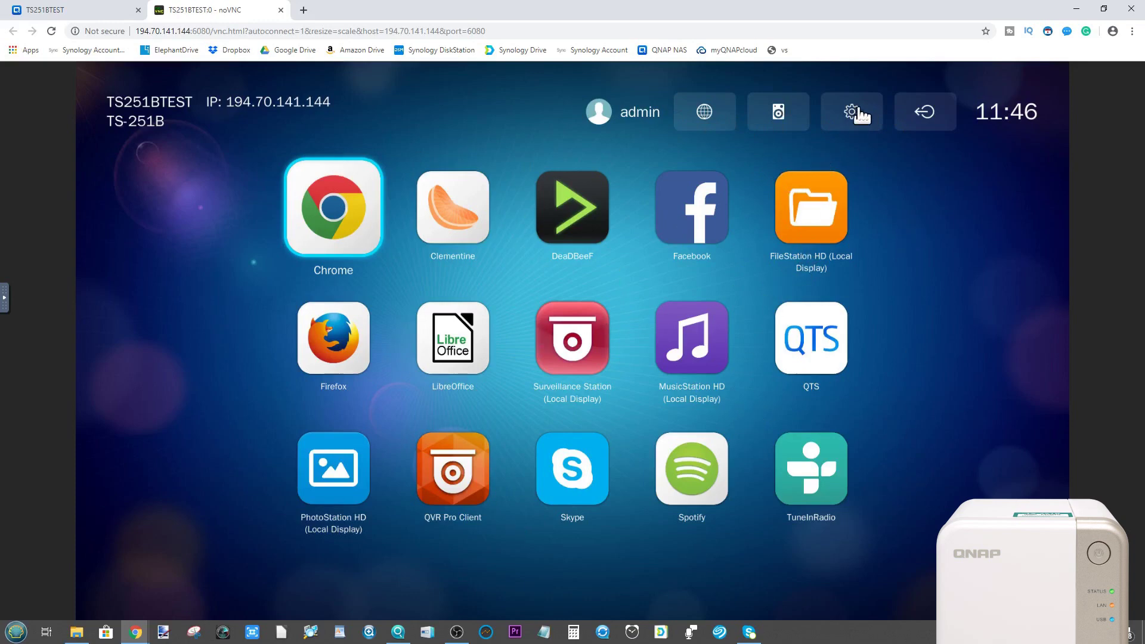
- Close the HybridDesk Station settings, return to App Center and view the details page of Kodi Leia 18.4.0.0
left_click(72, 10)
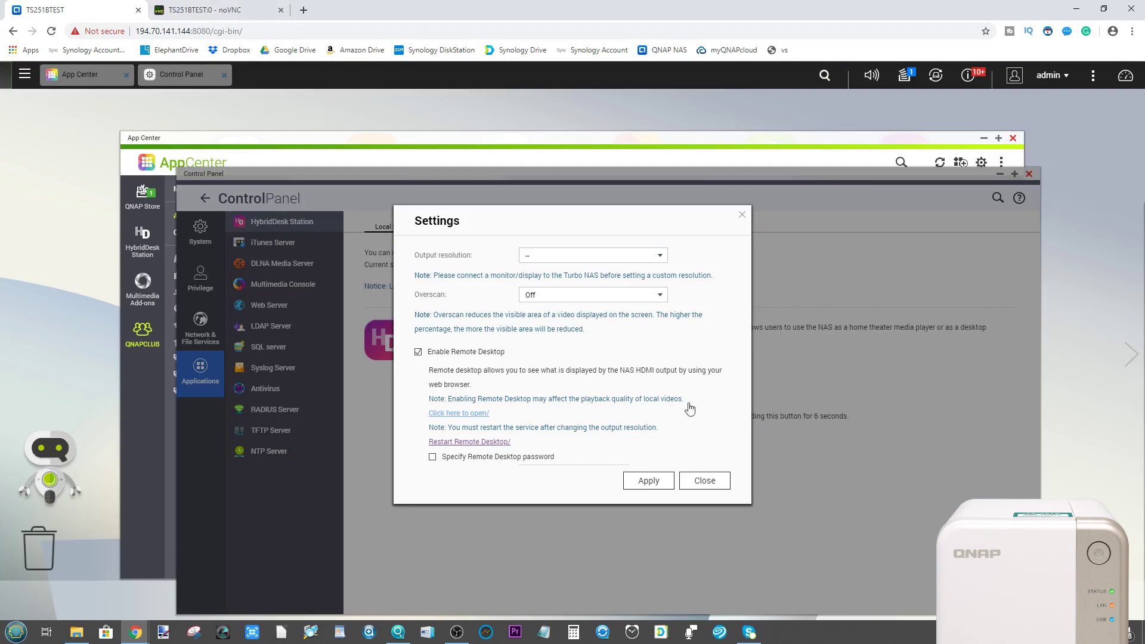
left_click(742, 215)
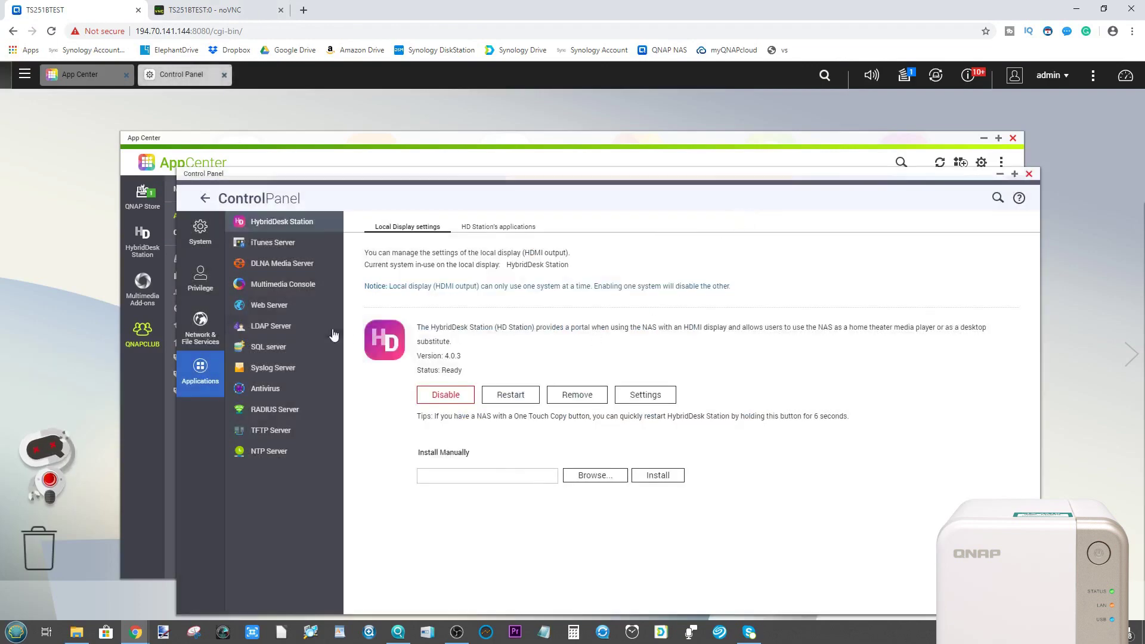
left_click(999, 174)
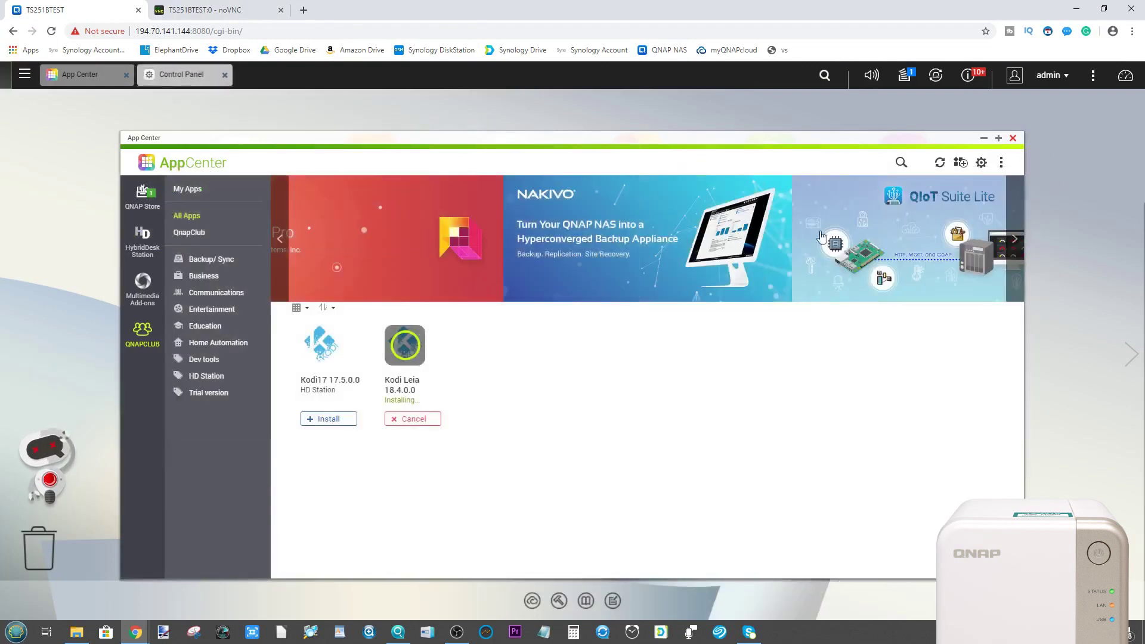
mouse_move(413, 356)
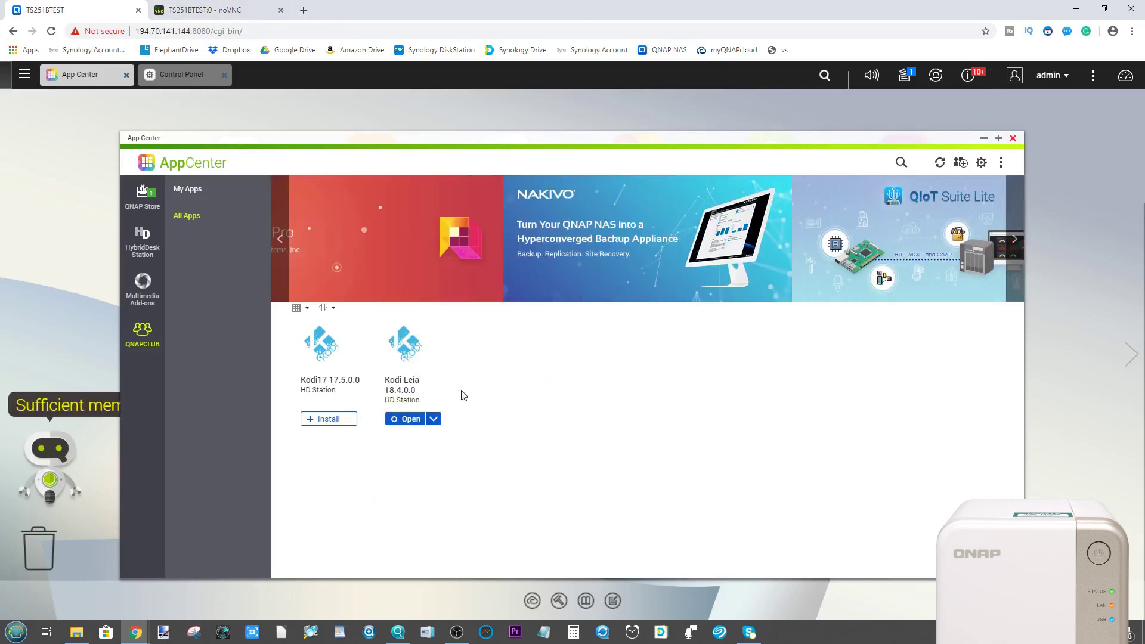
left_click(399, 428)
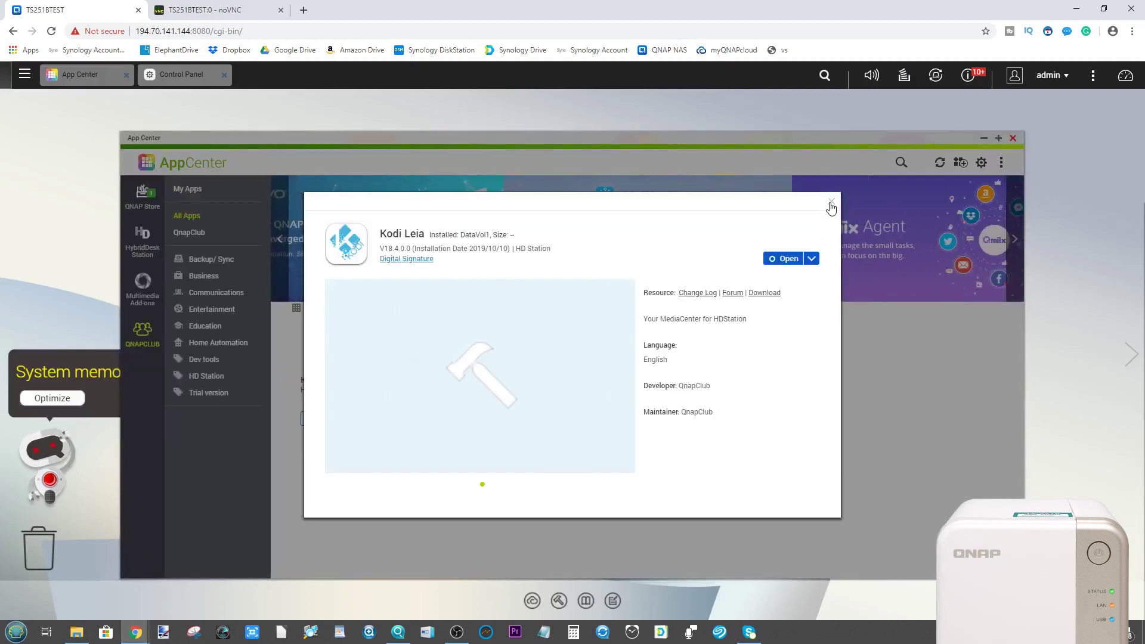
left_click(831, 204)
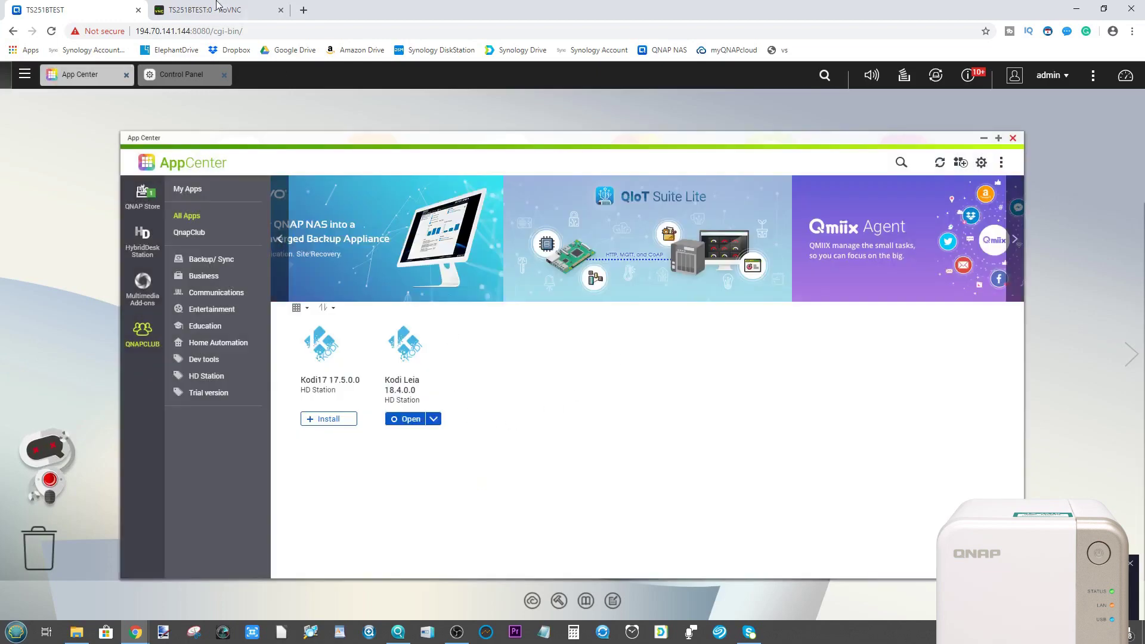
- Launch Kodi Leia from the HybridDesk Station remote desktop and look through its main menu
left_click(216, 8)
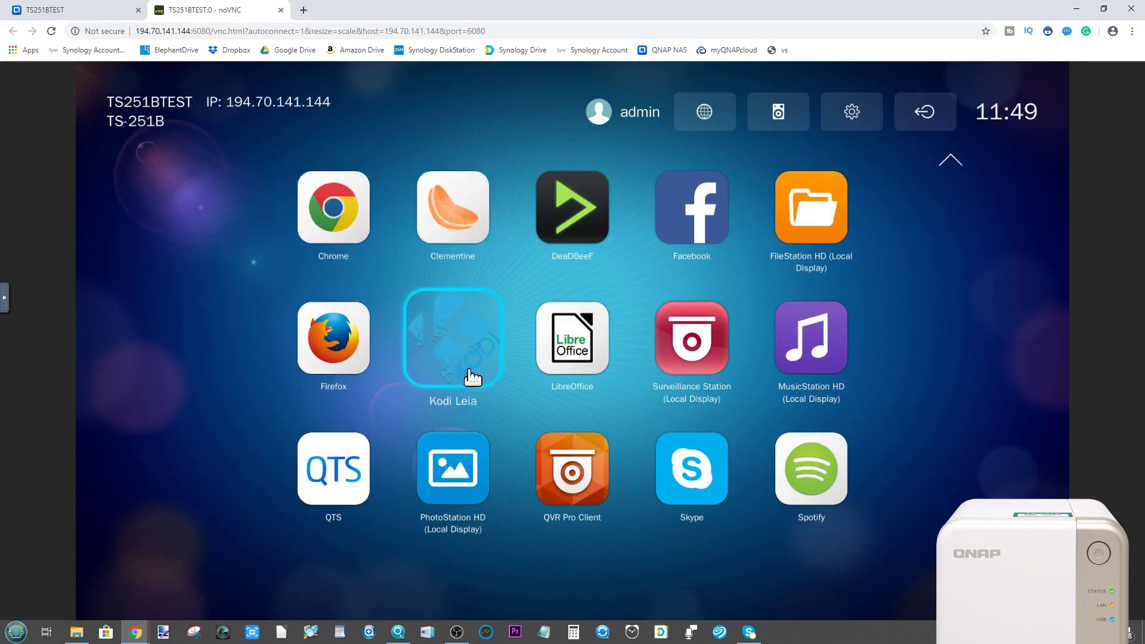
left_click(464, 344)
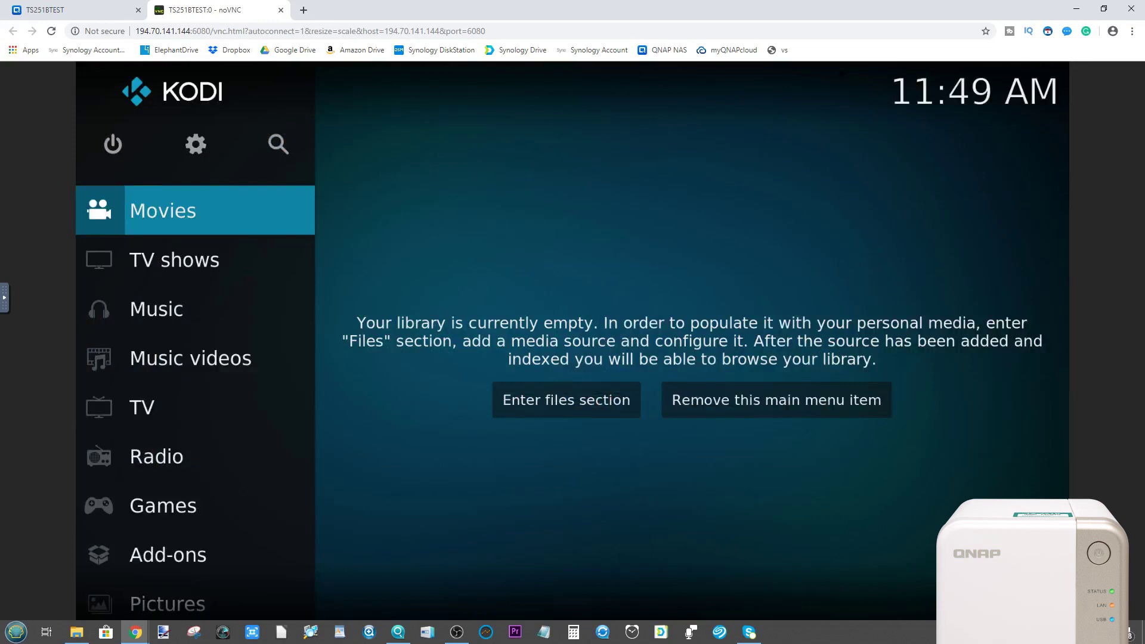
scroll(202, 322, "down", 4)
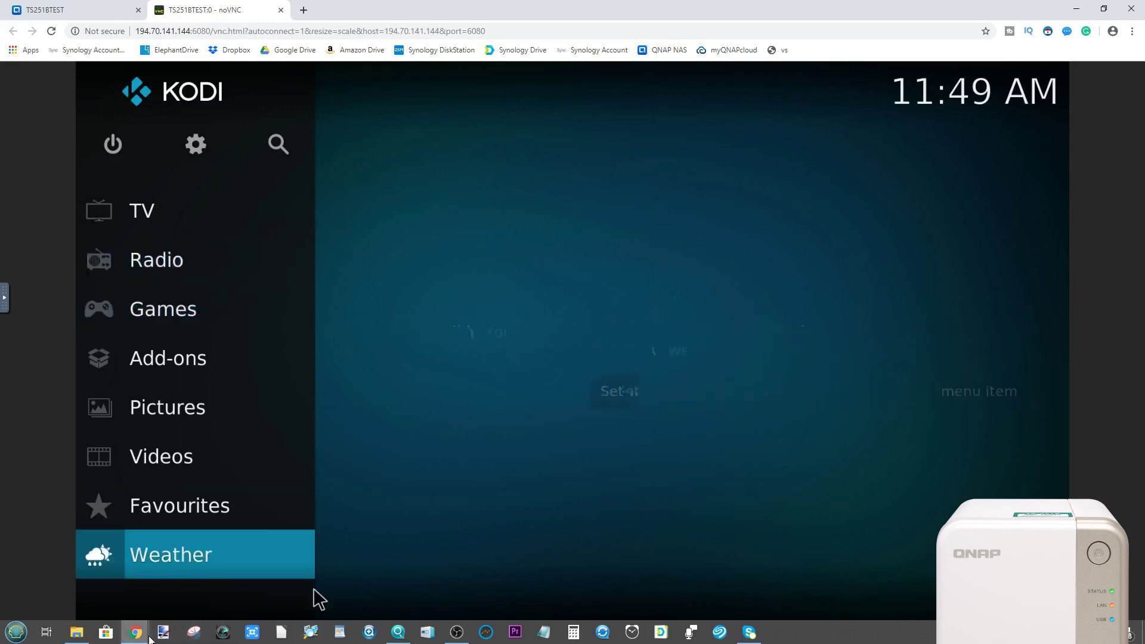
left_click(464, 637)
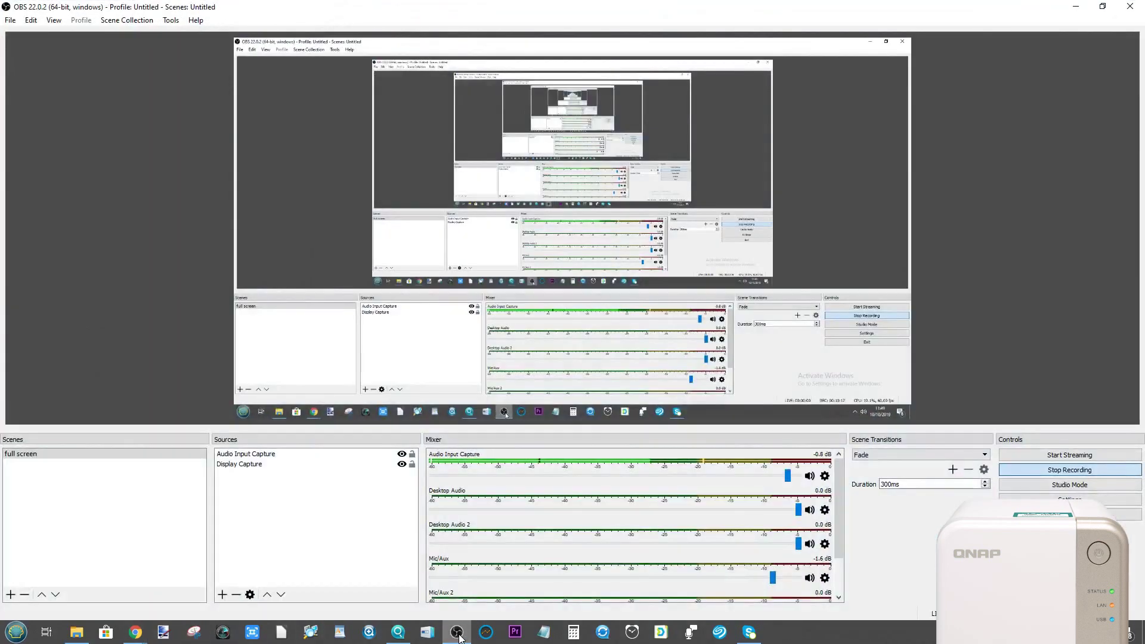
left_click(460, 637)
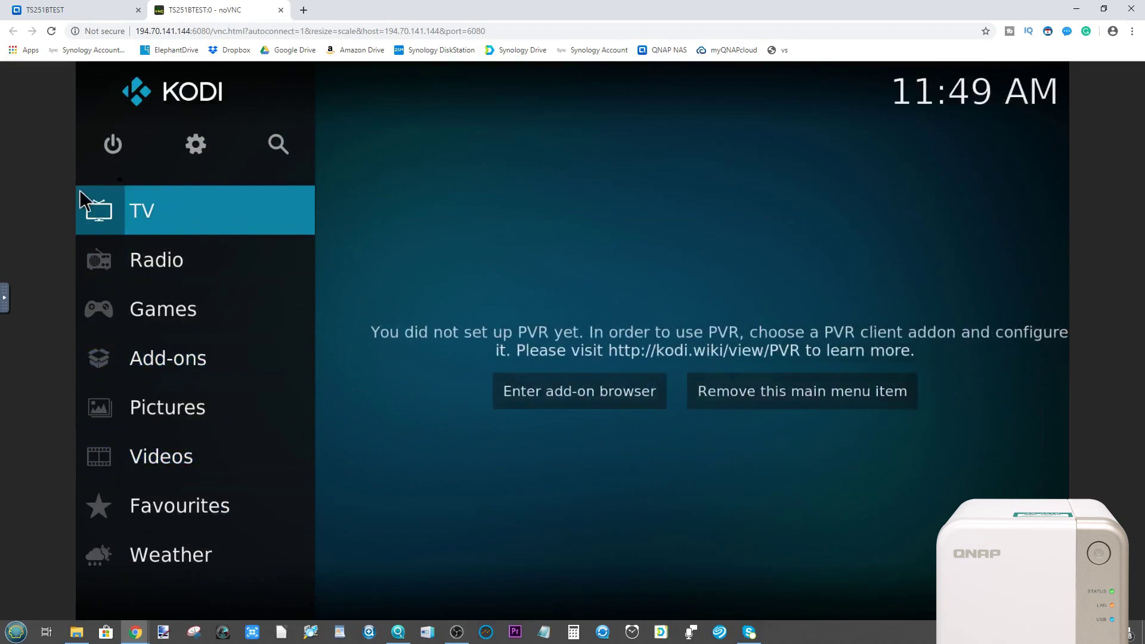
- Set Kodi's settings level to Advanced in the System settings and return to the System overview
left_click(195, 145)
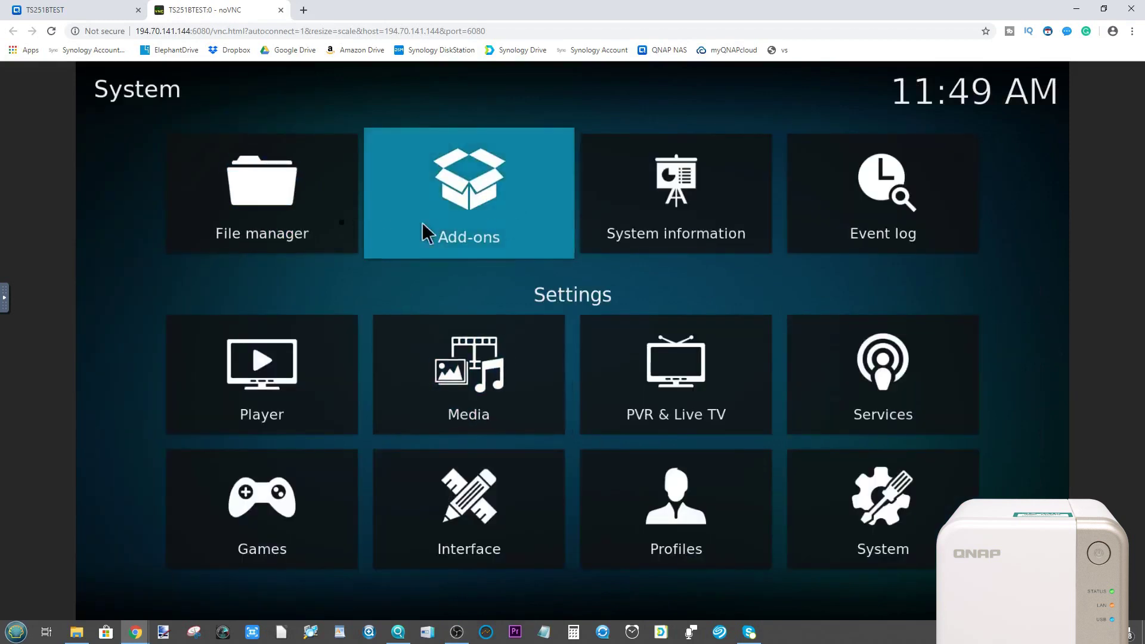
left_click(870, 512)
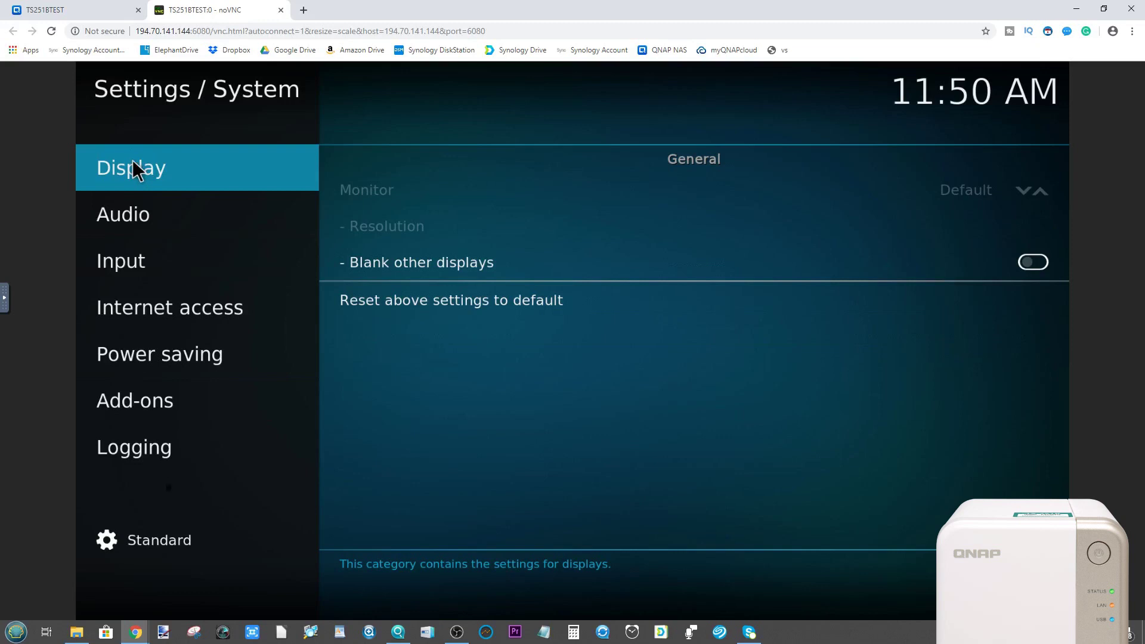
left_click(154, 545)
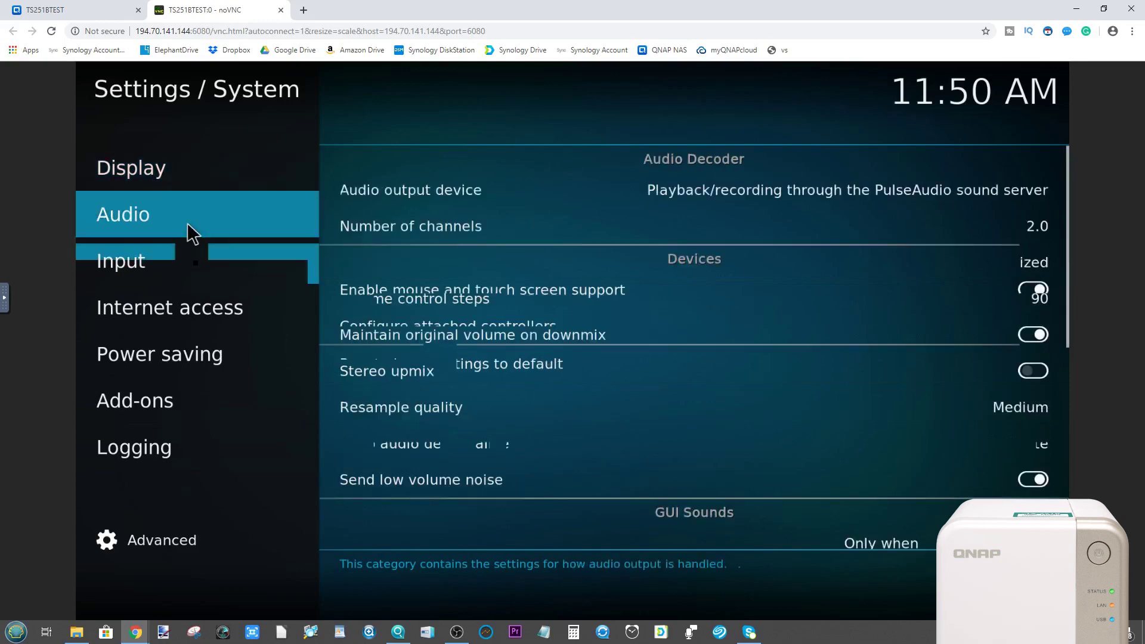
right_click(168, 520)
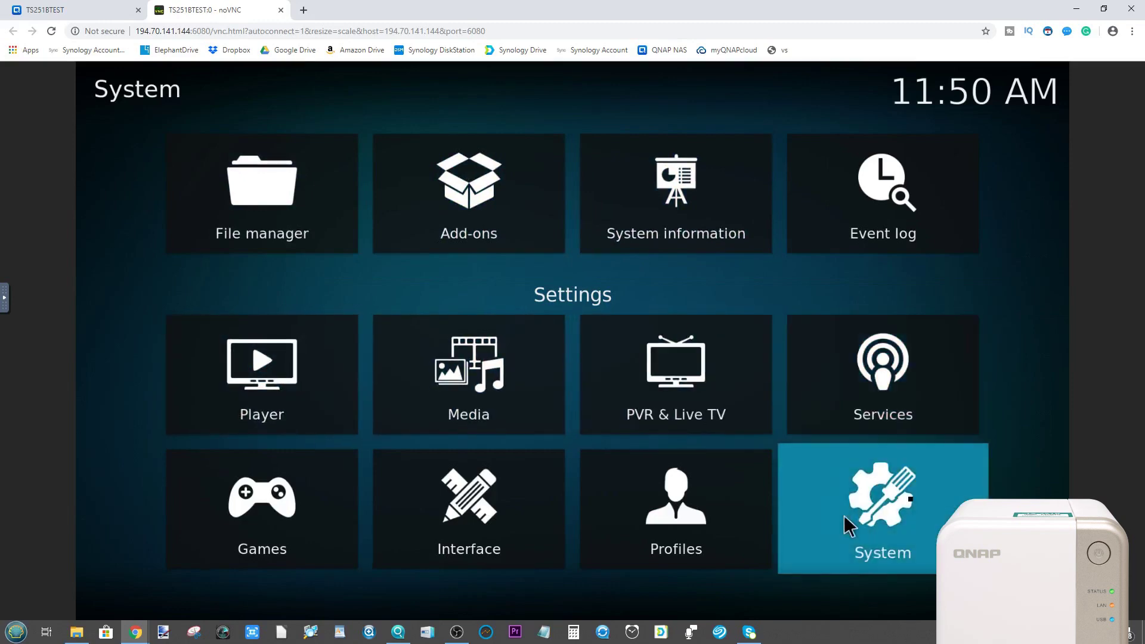
- View Kodi's general profile settings and return to the System overview
left_click(699, 524)
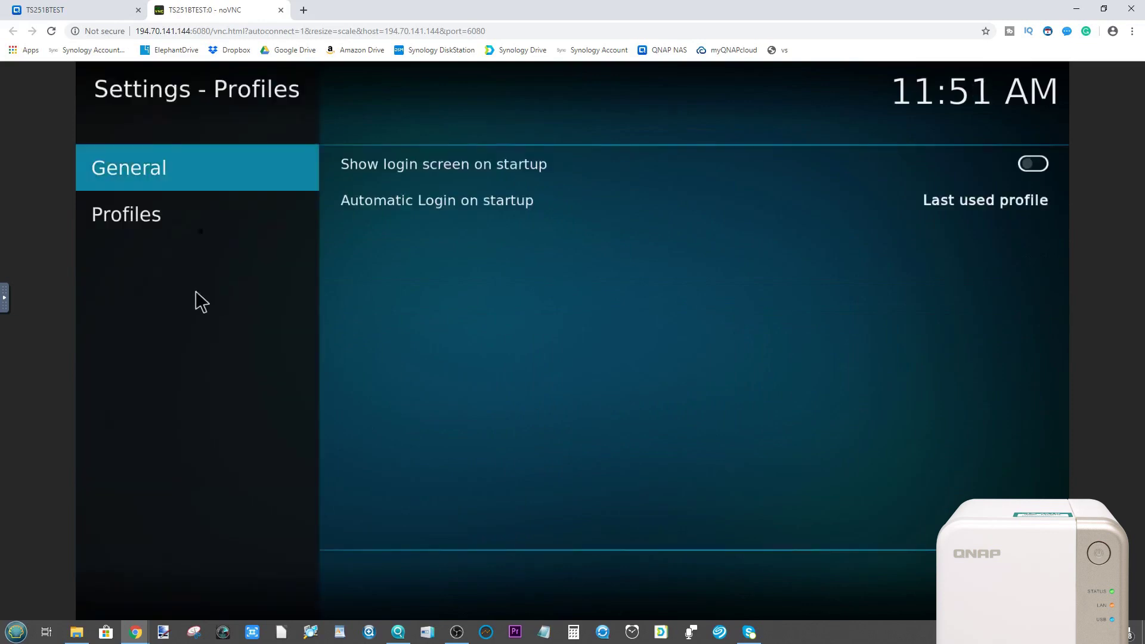
right_click(154, 176)
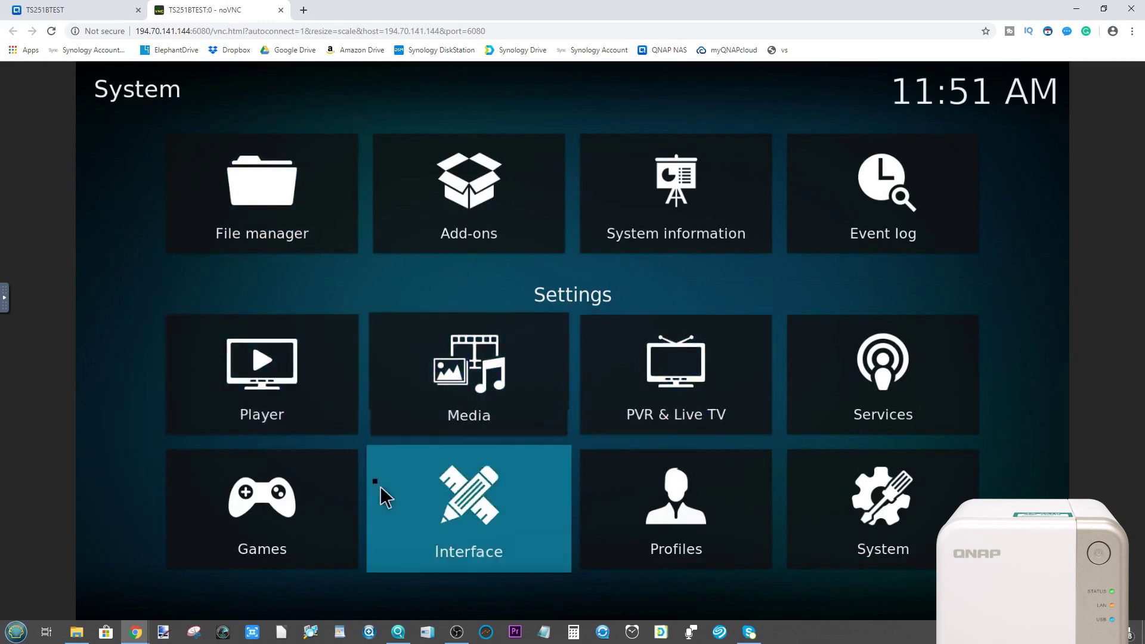
- Get the Confluence skin from the additional skins in Kodi's Interface settings, apply it and keep the change
left_click(434, 479)
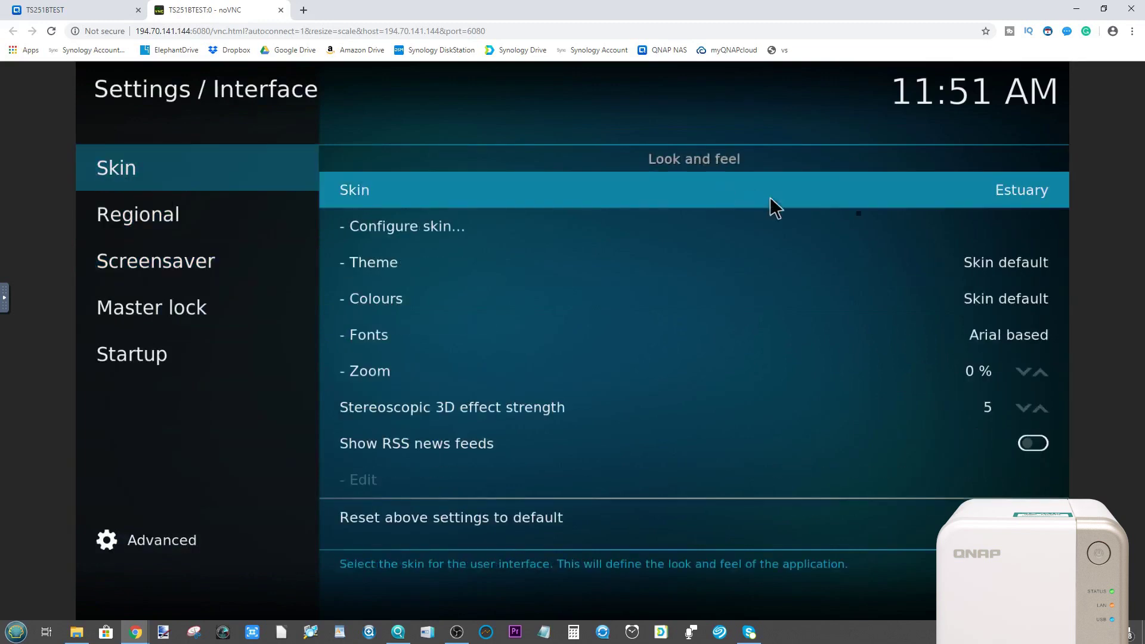
left_click(1006, 189)
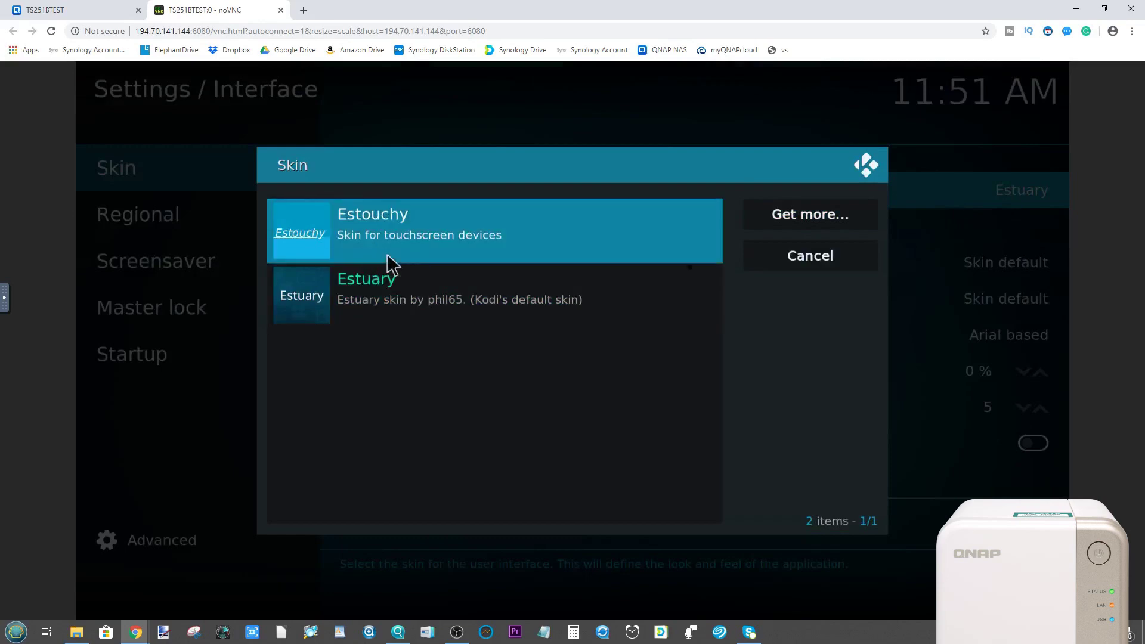
left_click(826, 225)
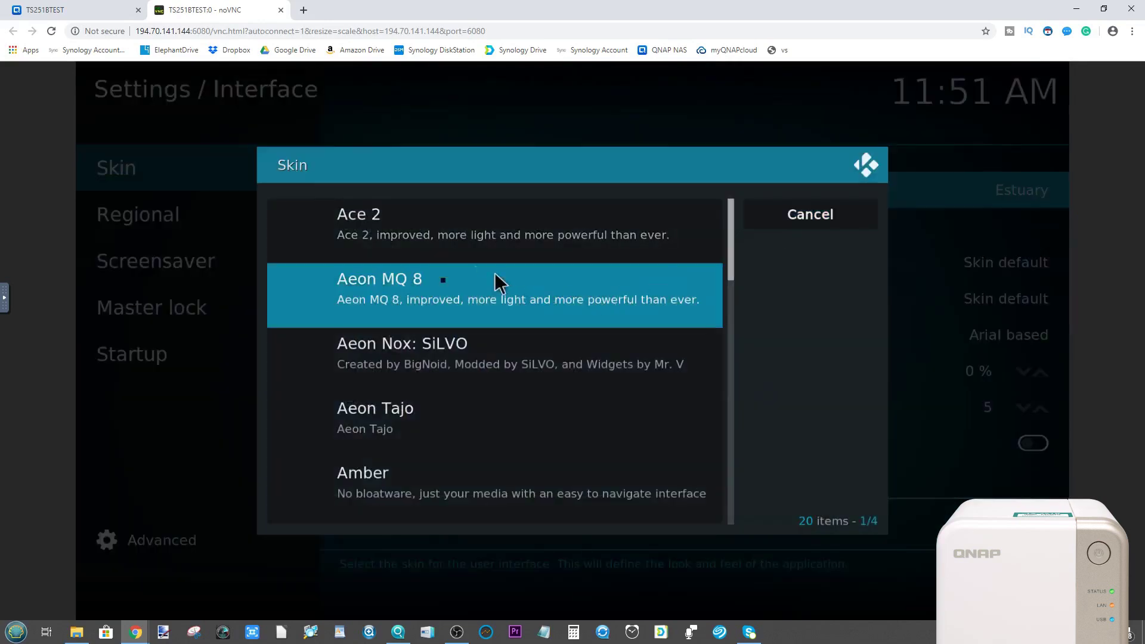
scroll(441, 355, "down", 5)
scroll(456, 373, "down", 5)
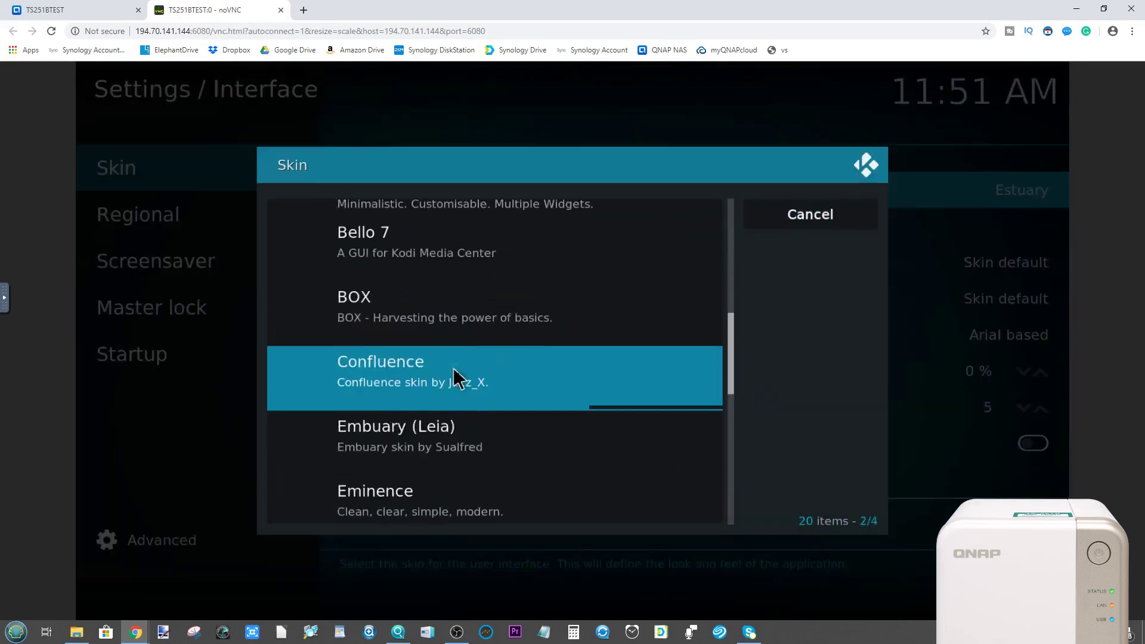
scroll(458, 383, "up", 2)
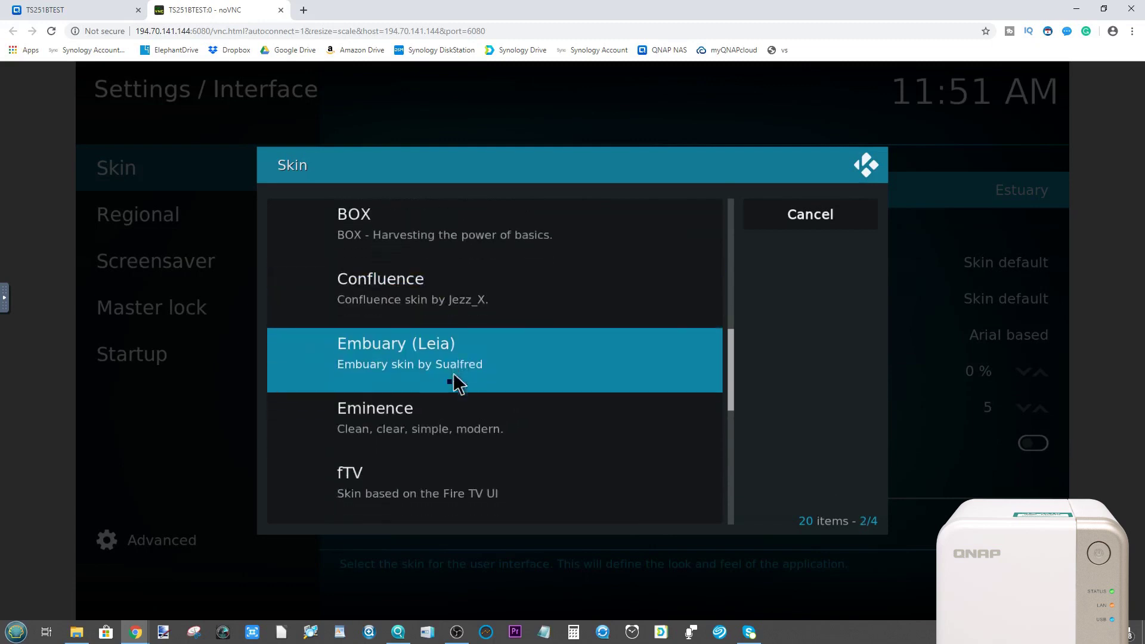
left_click(400, 289)
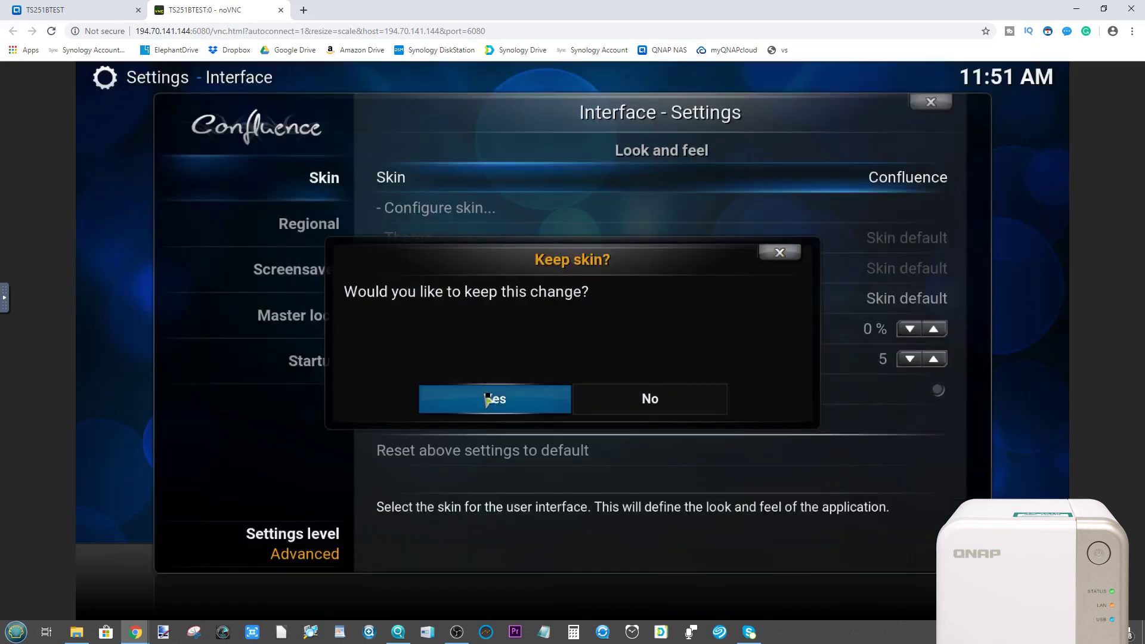
left_click(491, 401)
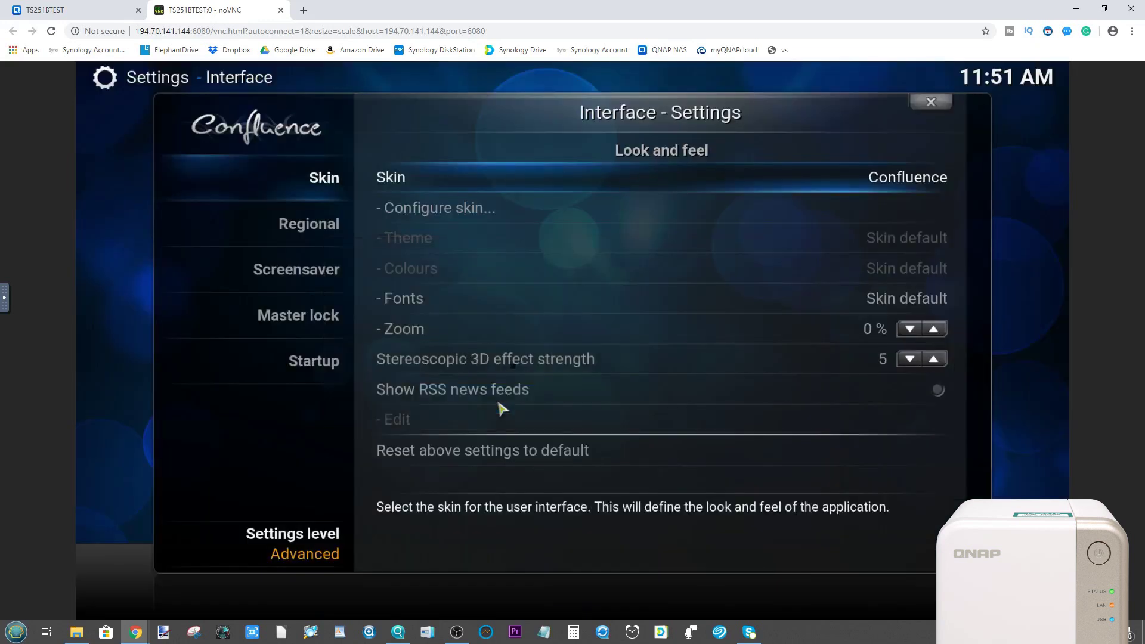
- Close the Interface and main settings to reach Kodi's home screen, and switch back to the QNAP App Center
left_click(931, 102)
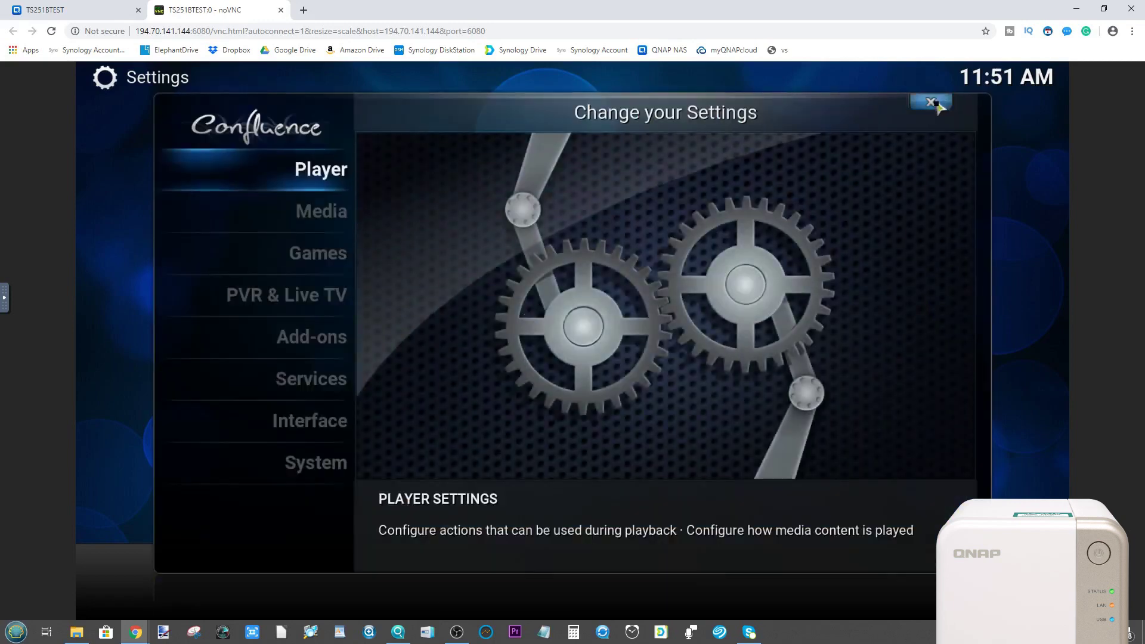
left_click(936, 106)
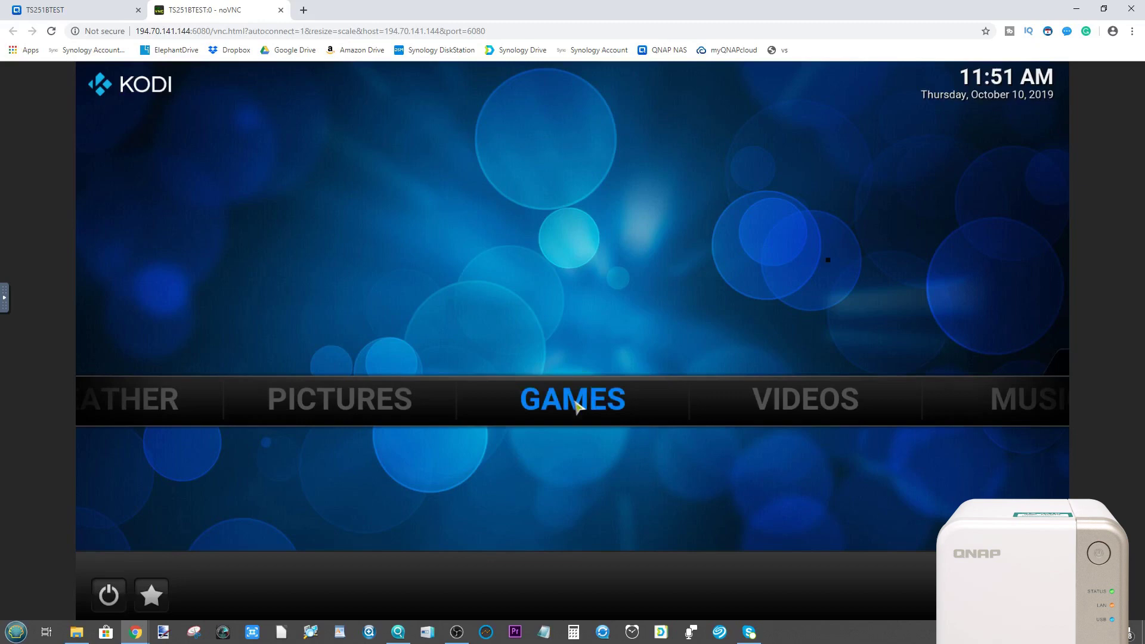
left_click(92, 12)
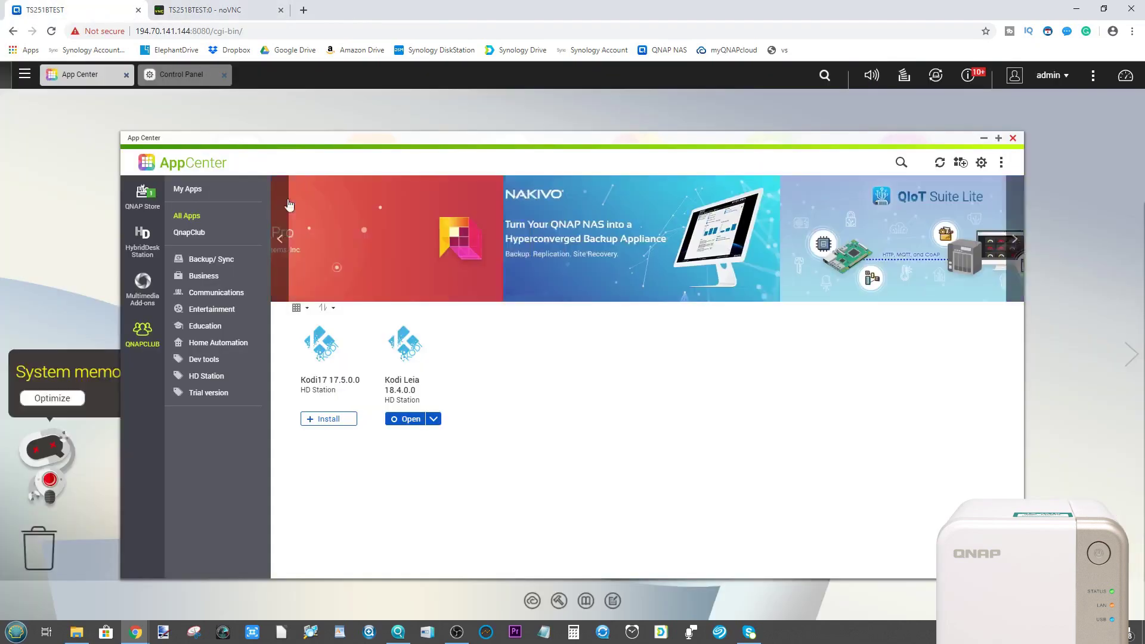